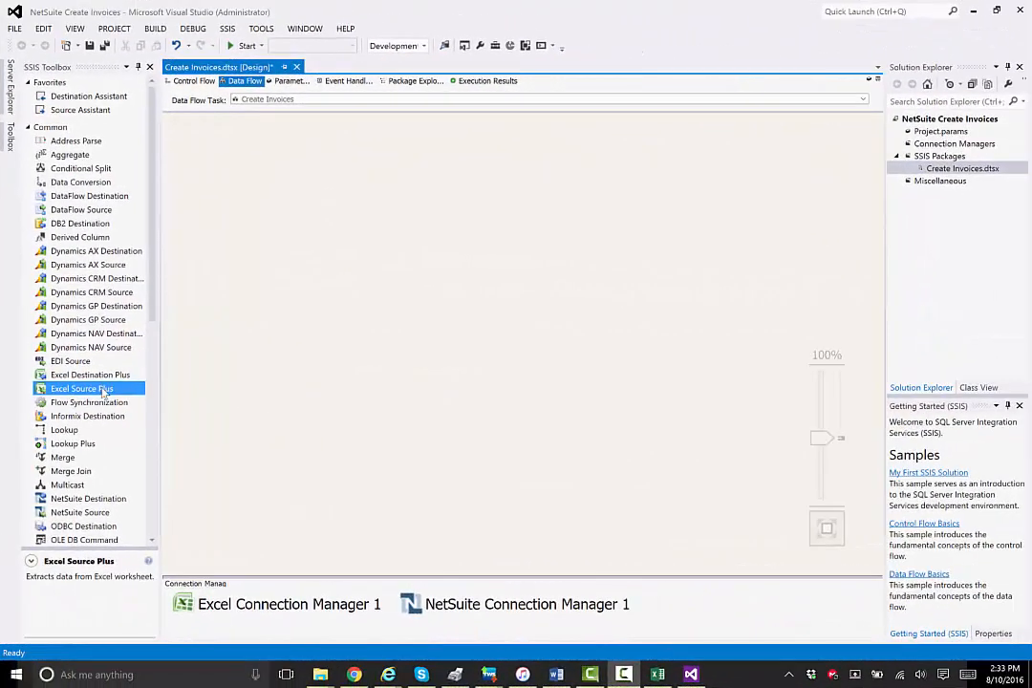
Step: Add an Excel Source Plus component to the Create Invoices data flow and rename it "Get Main Invoice Info"
drag(103, 392, 183, 141)
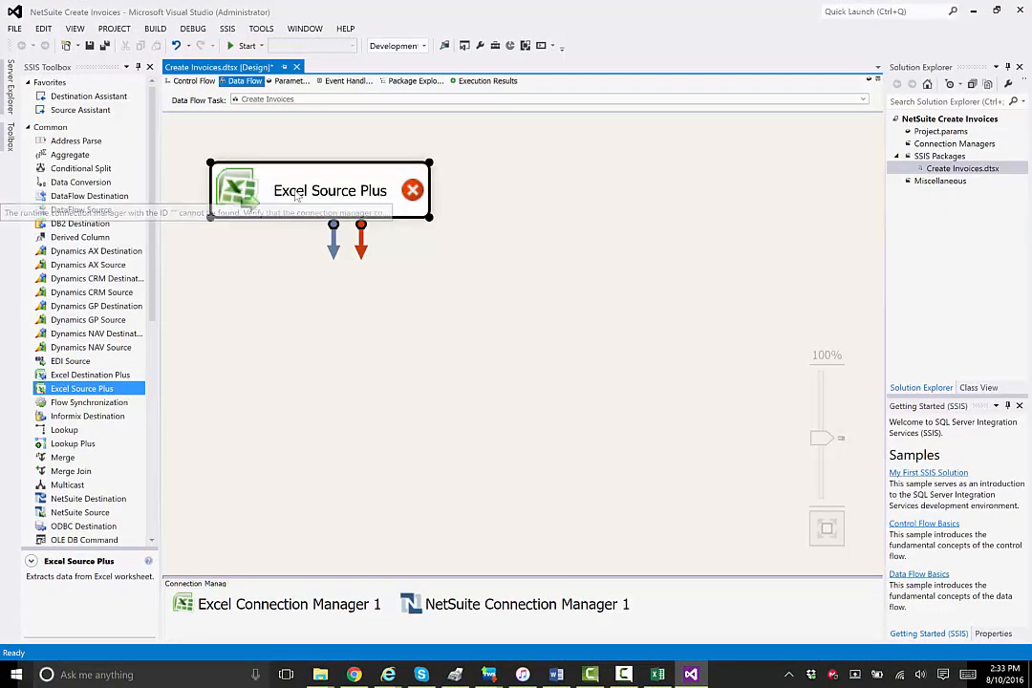
click(298, 198)
text(Get Mai)
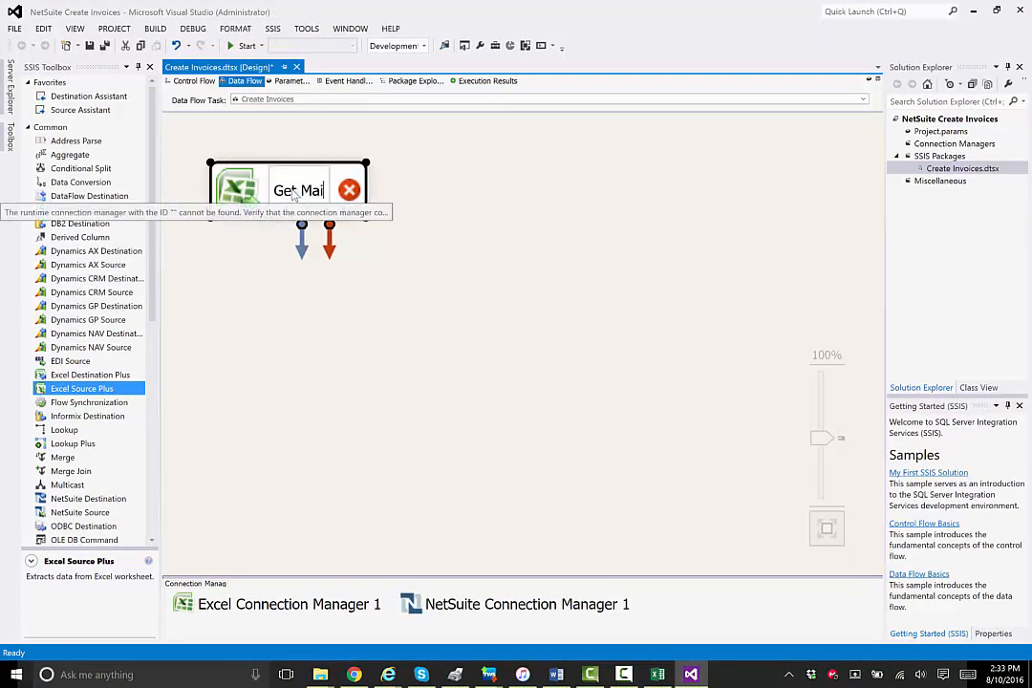
text(n Invoice Info)
key(Return)
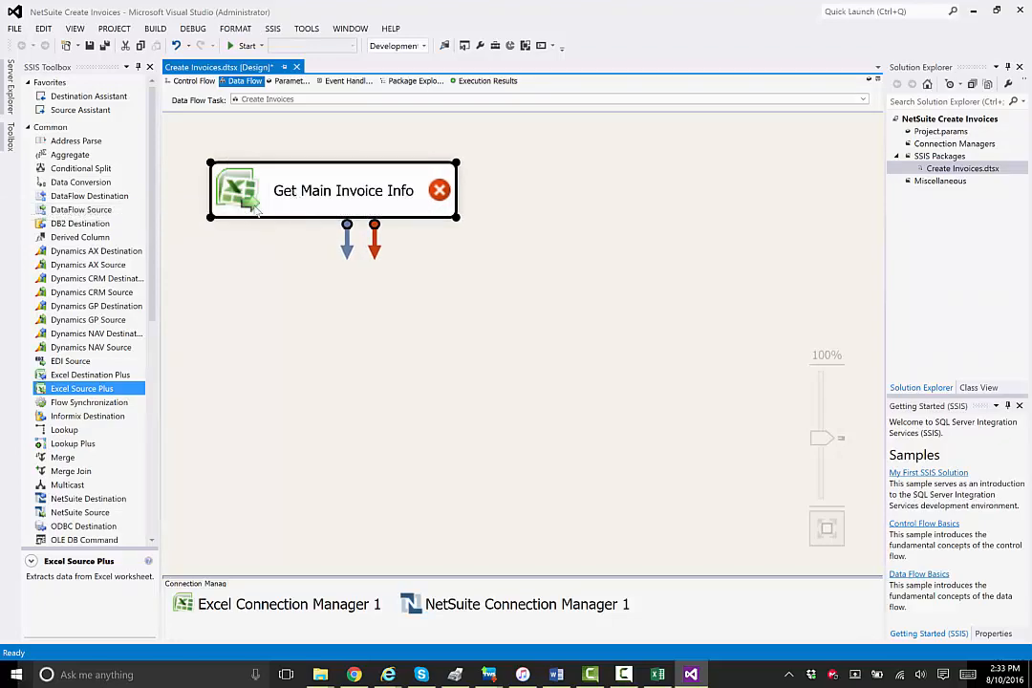
Step: Configure Get Main Invoice Info to read the Create Invoices worksheet through Excel Connection Manager 1, and check its columns
double_click(254, 210)
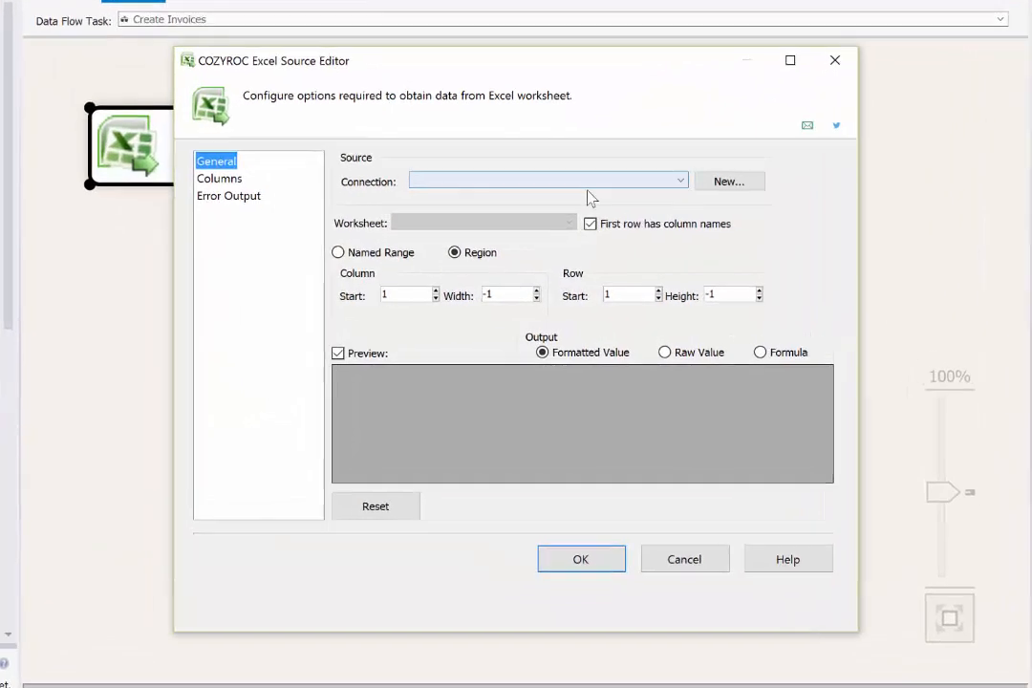
click(685, 179)
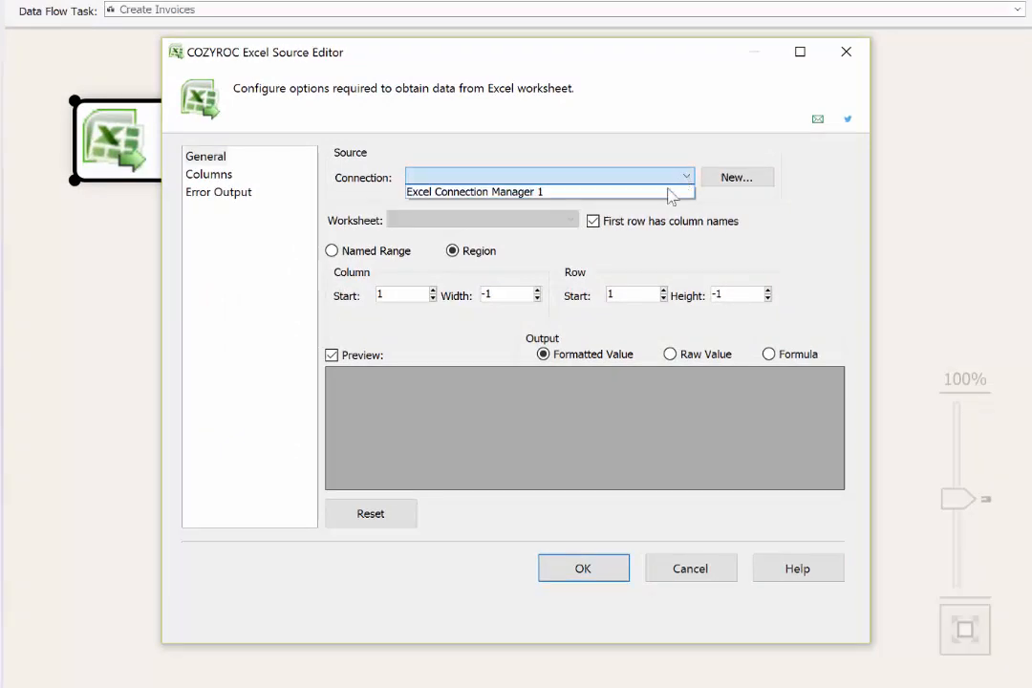
click(669, 192)
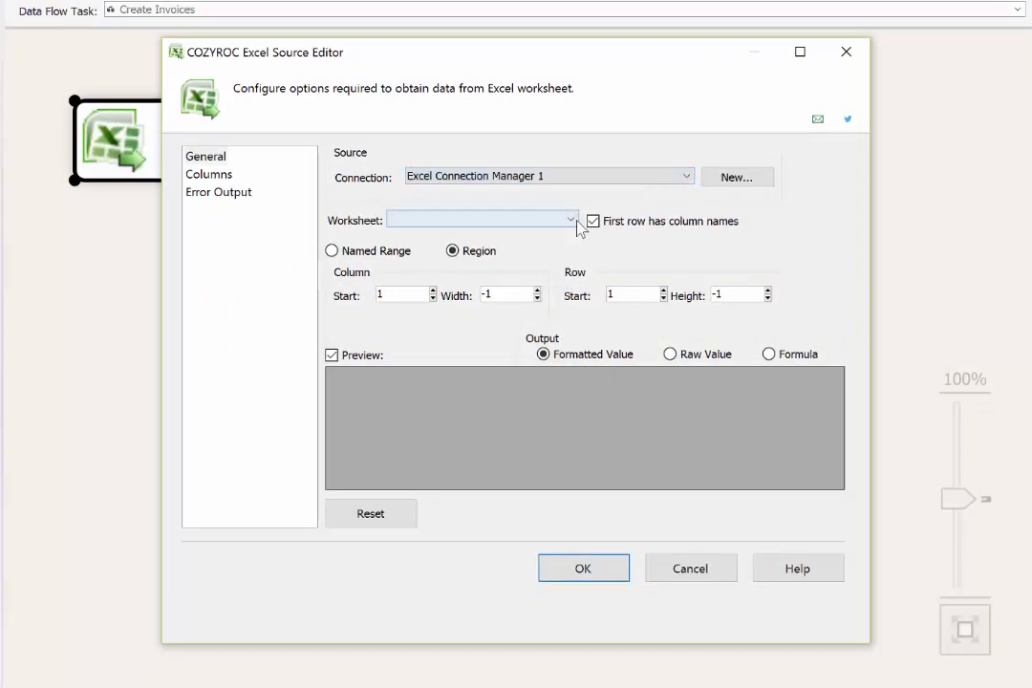
click(572, 221)
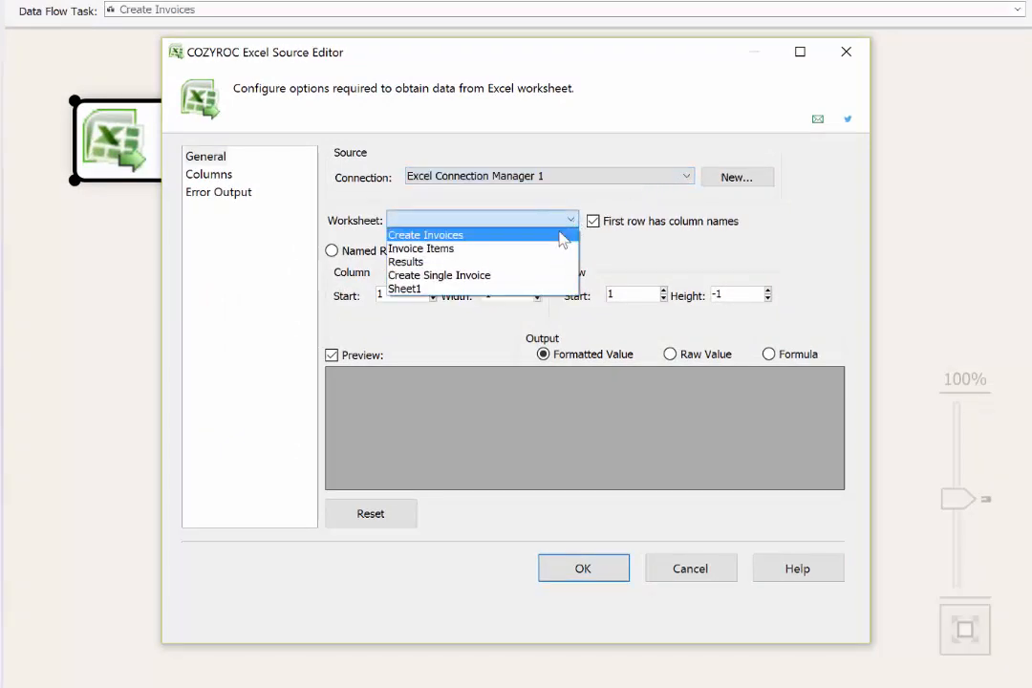
click(564, 235)
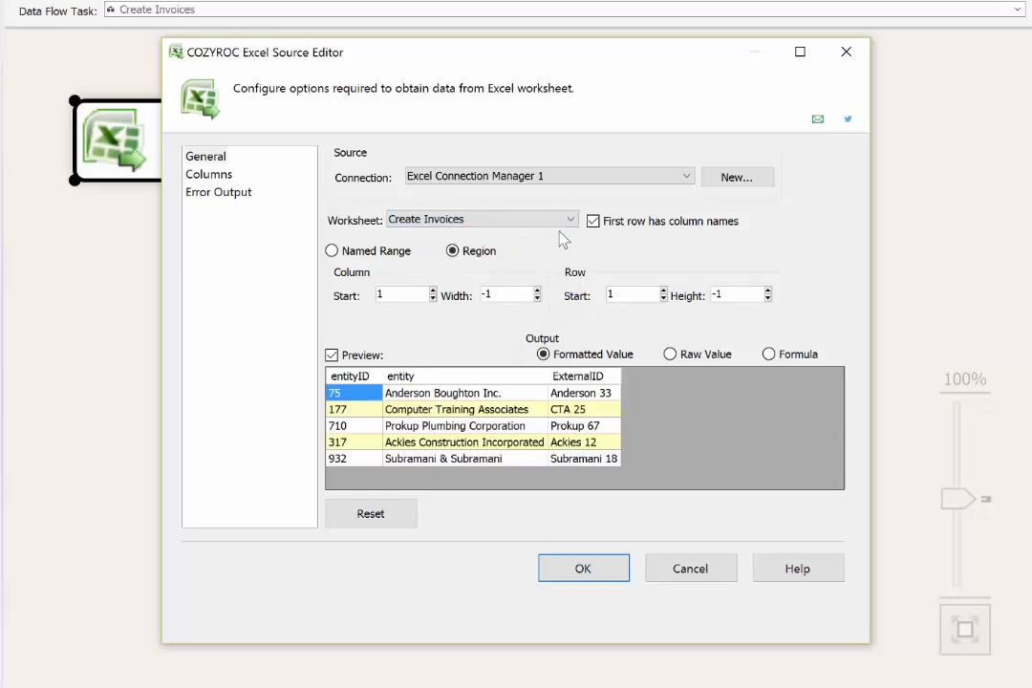
click(227, 180)
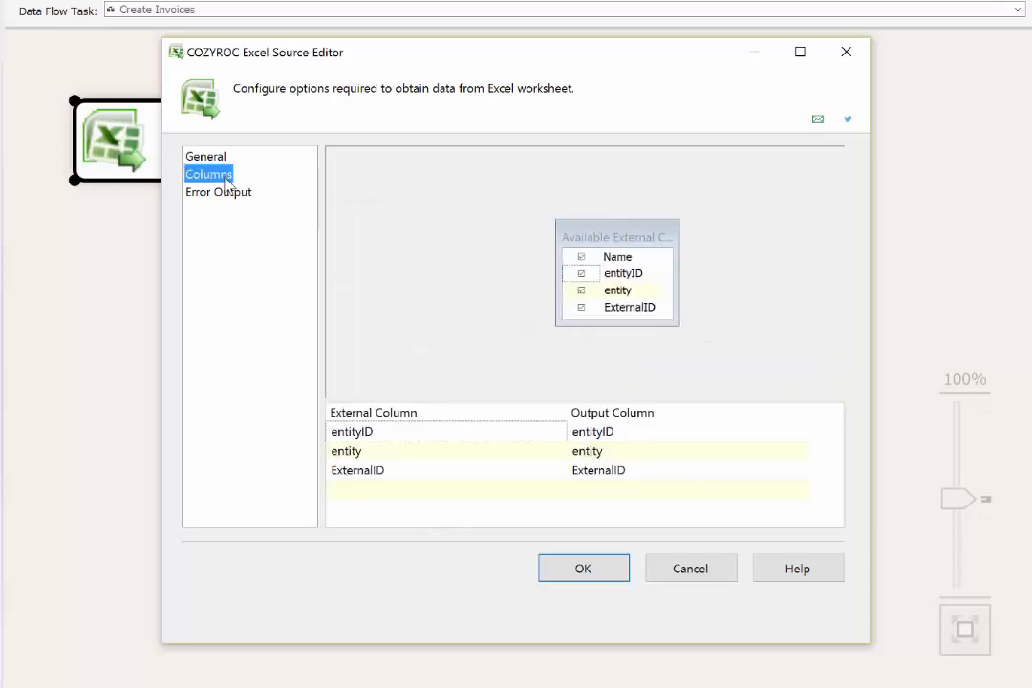
click(583, 567)
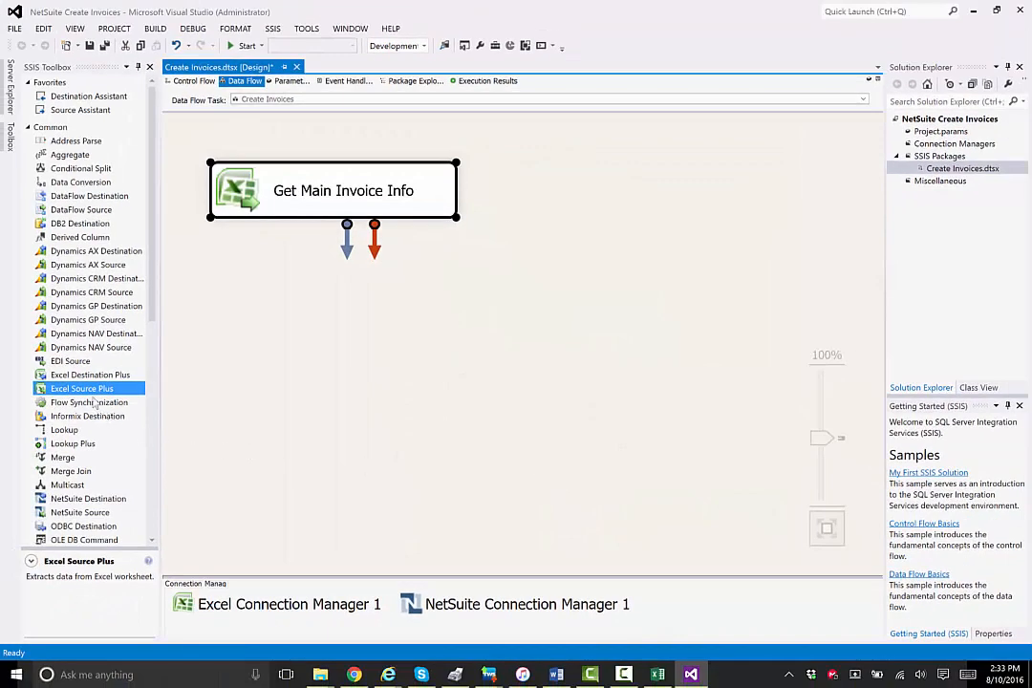
Step: Add a second Excel Source Plus beside the first source and rename it "Get Invoice Item Info"
drag(86, 389, 513, 172)
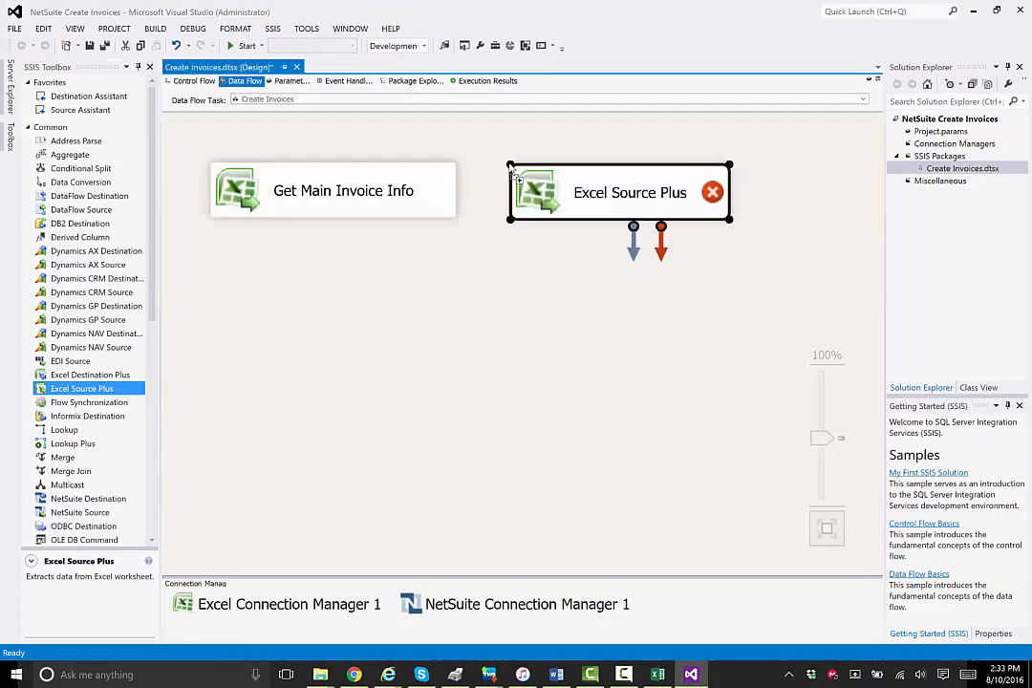
click(601, 200)
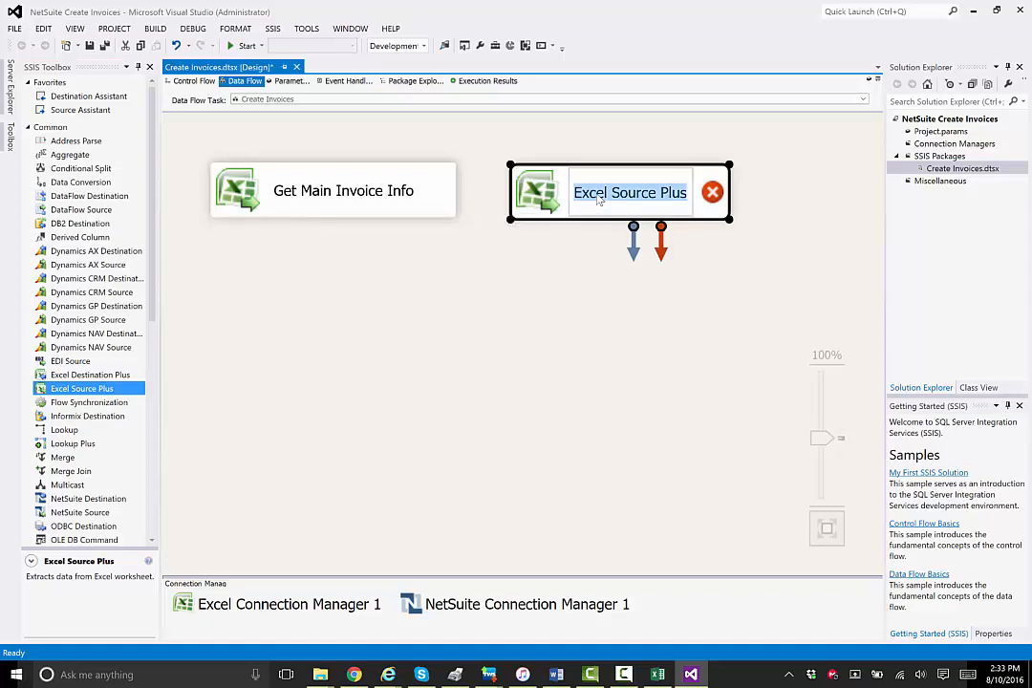
text(Get Invo)
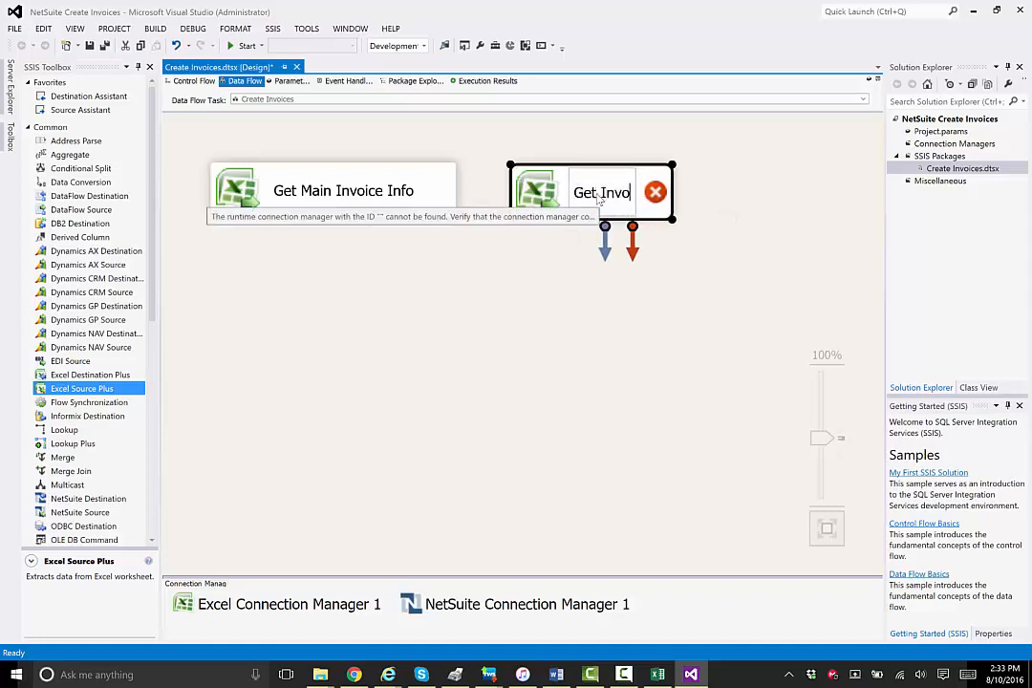
text(ice Item Info)
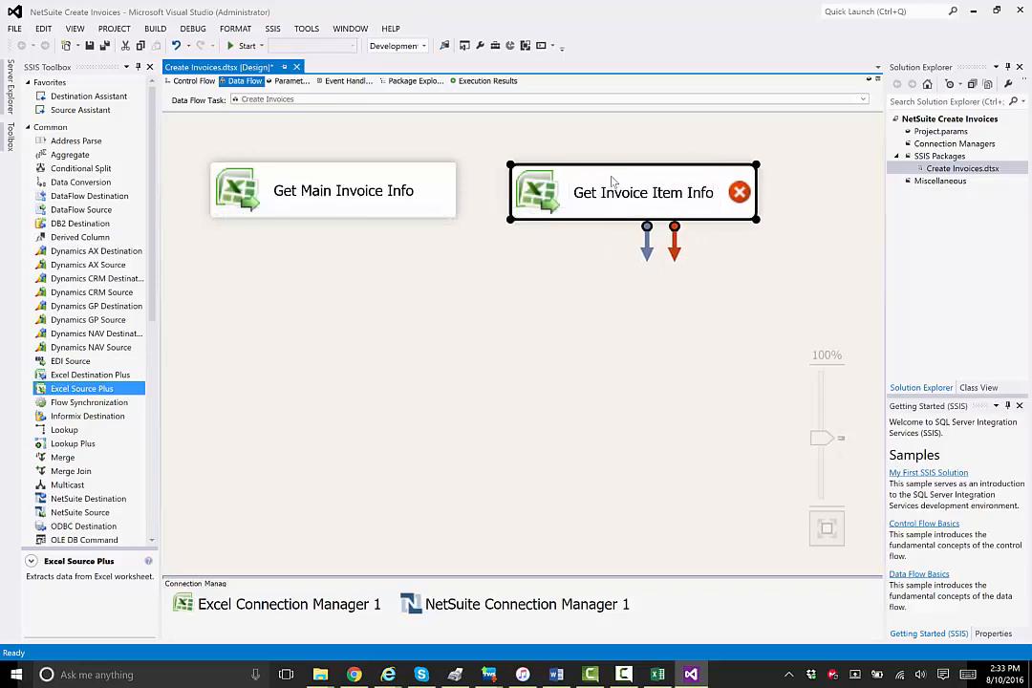
Step: Configure Get Invoice Item Info to read the Invoice Items worksheet through Excel Connection Manager 1, reviewing its preview and columns
double_click(613, 182)
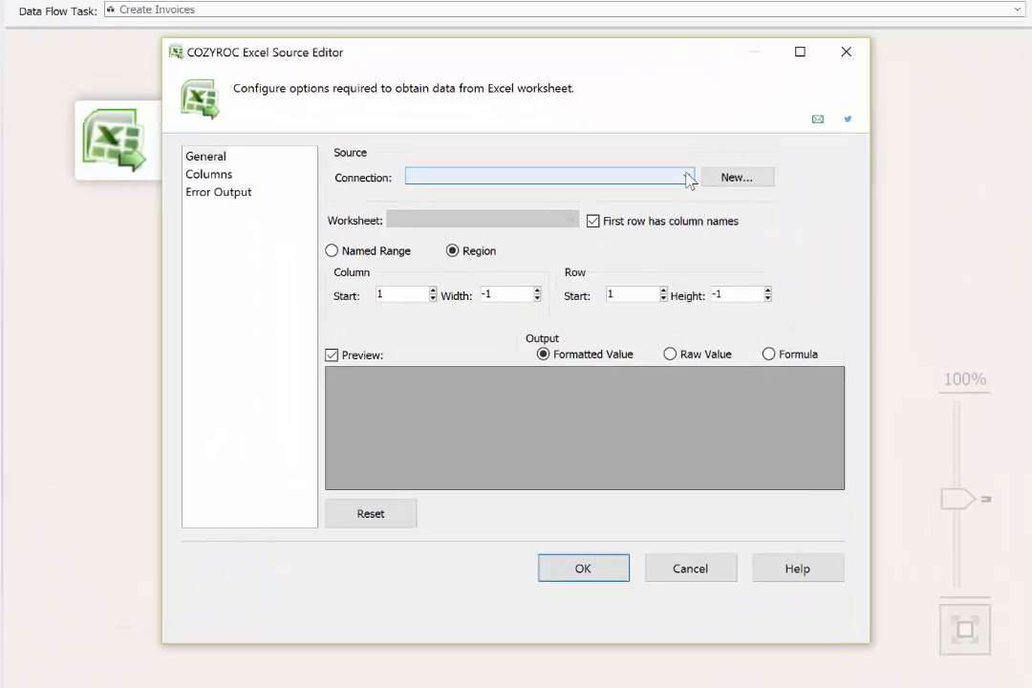
click(688, 178)
click(677, 193)
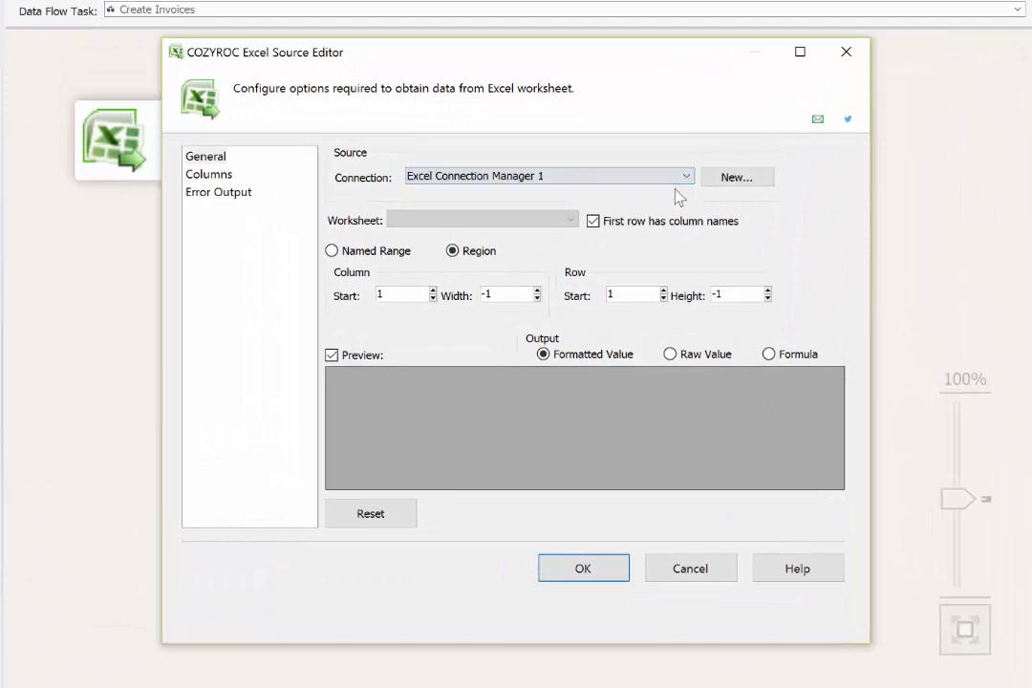
click(571, 221)
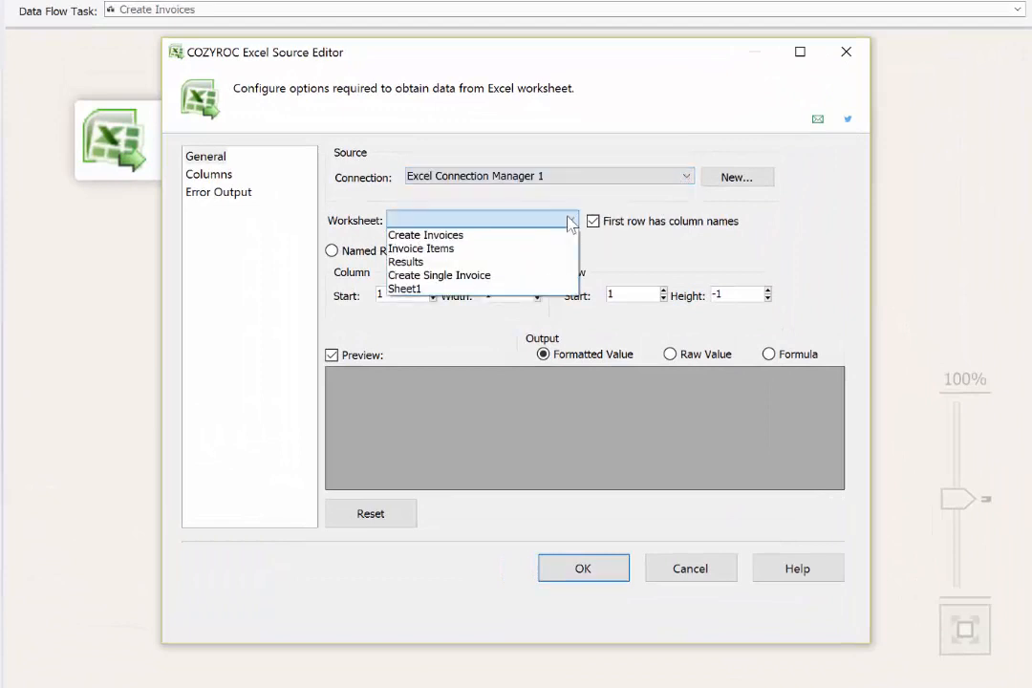
click(518, 250)
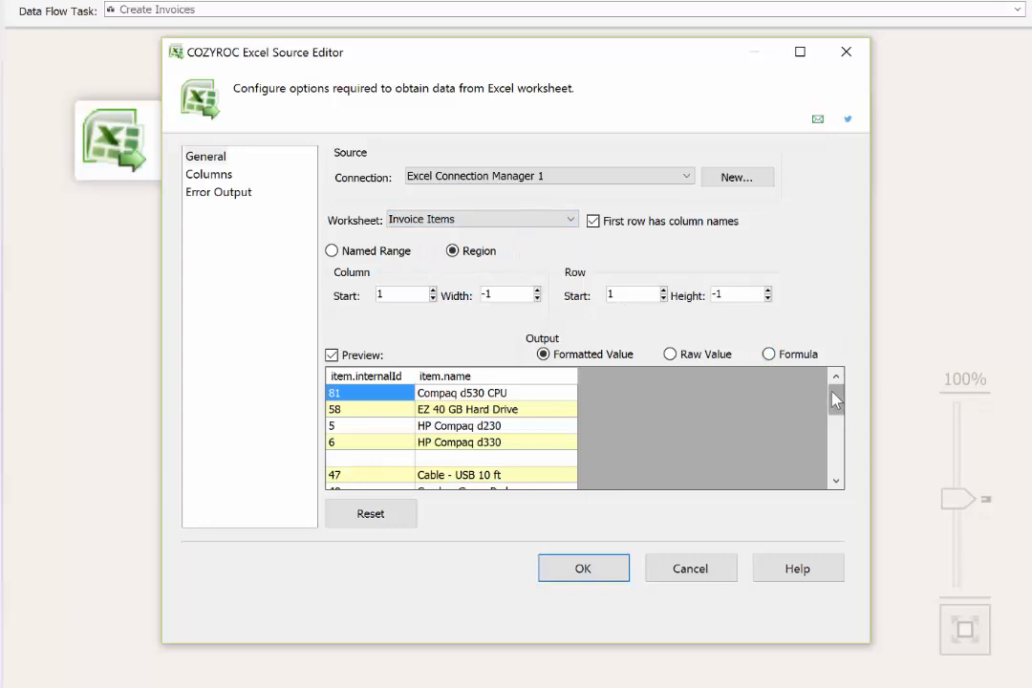
drag(838, 403, 841, 465)
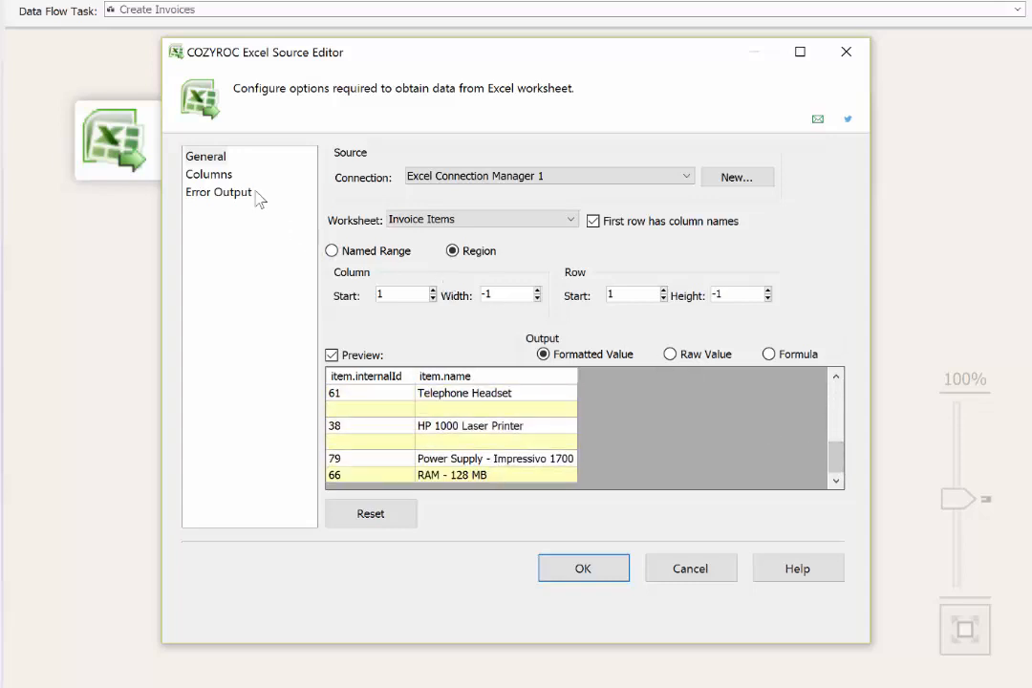
click(208, 178)
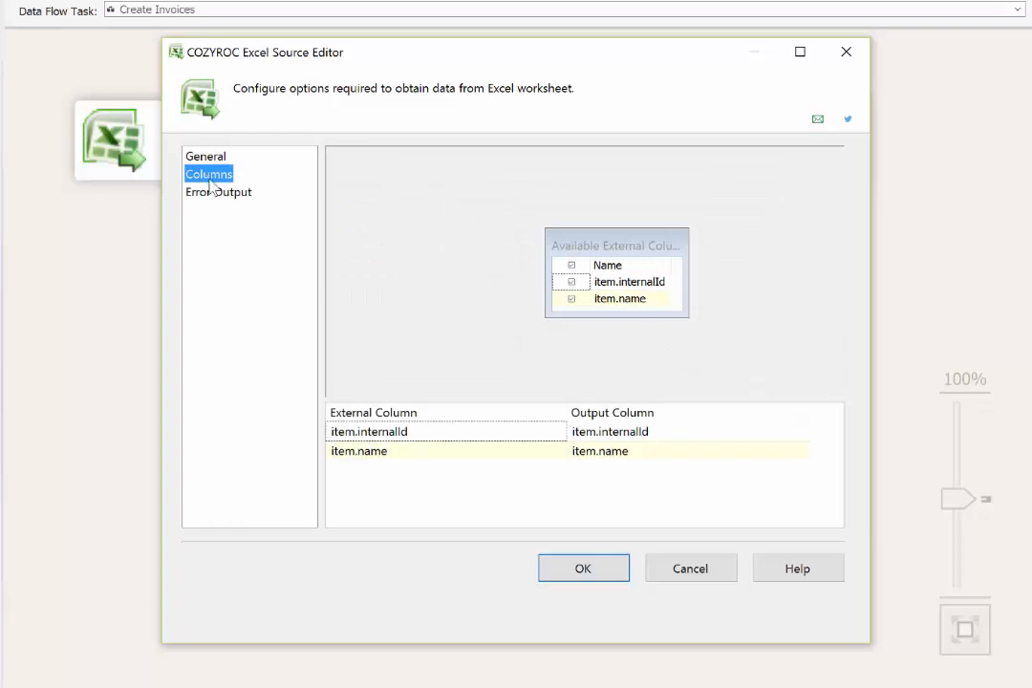
click(578, 568)
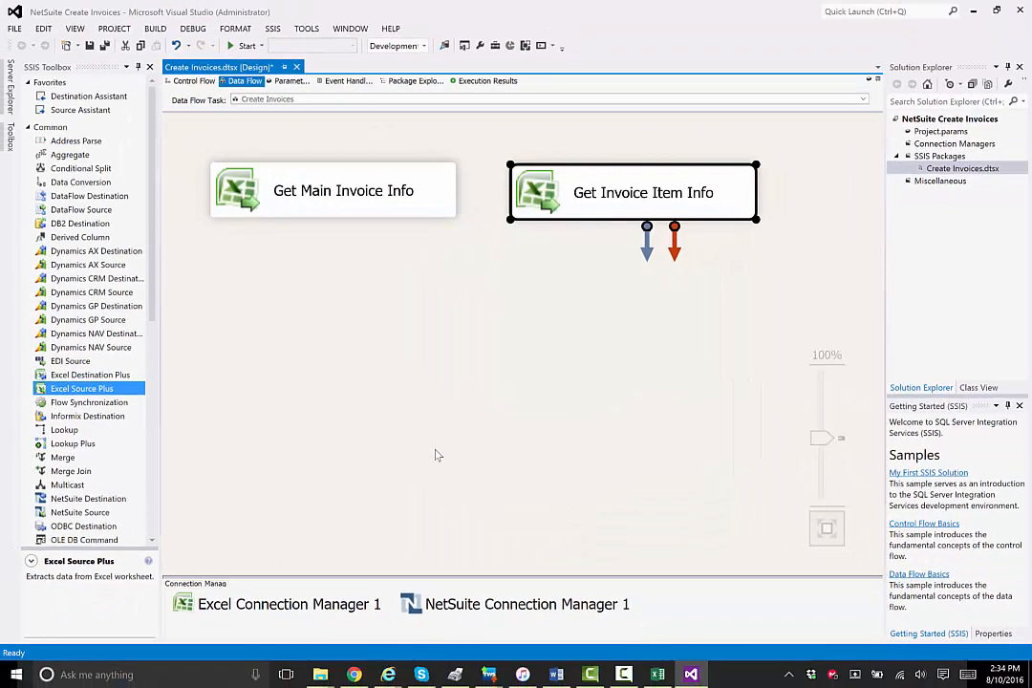
Step: Add a NetSuite Destination below the two Excel sources and rename it "Create Invoices in NetSuite"
drag(104, 504, 357, 278)
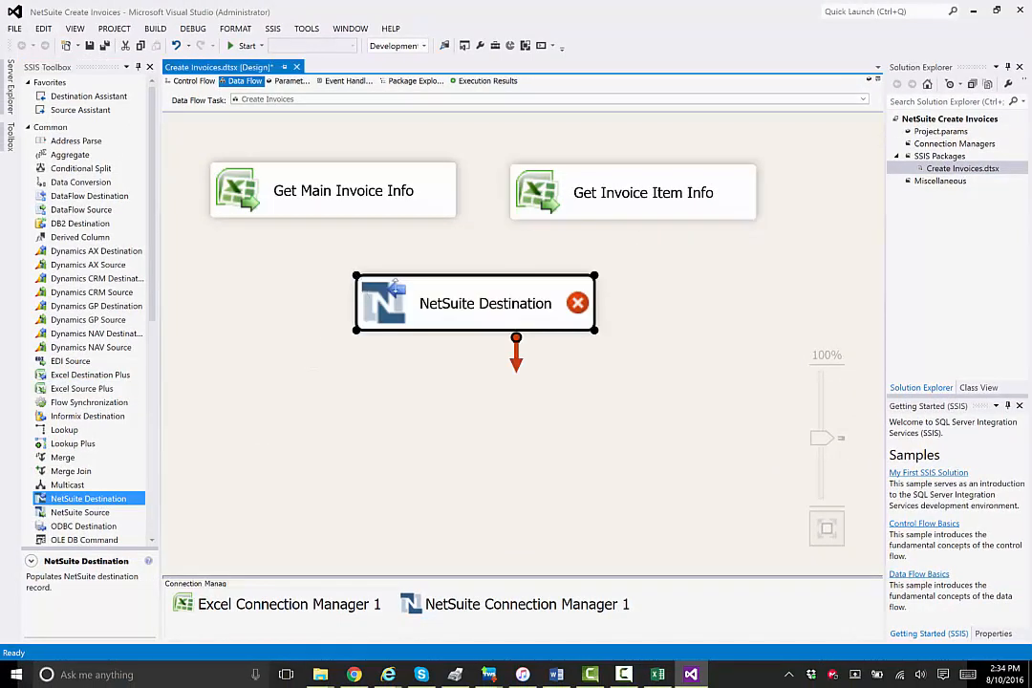
click(459, 304)
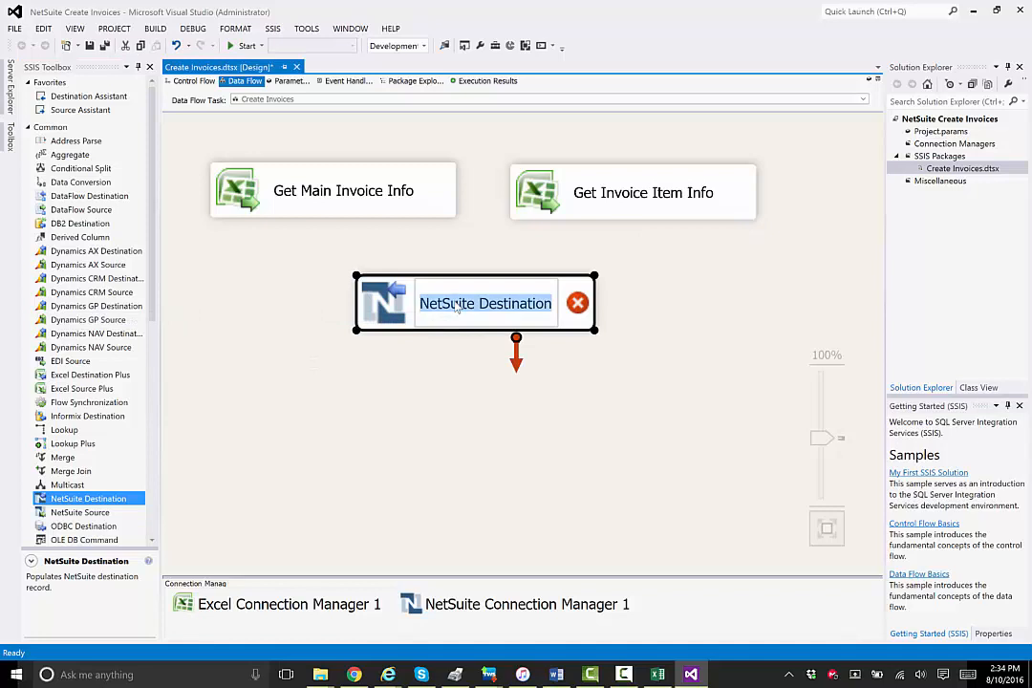
text(Create)
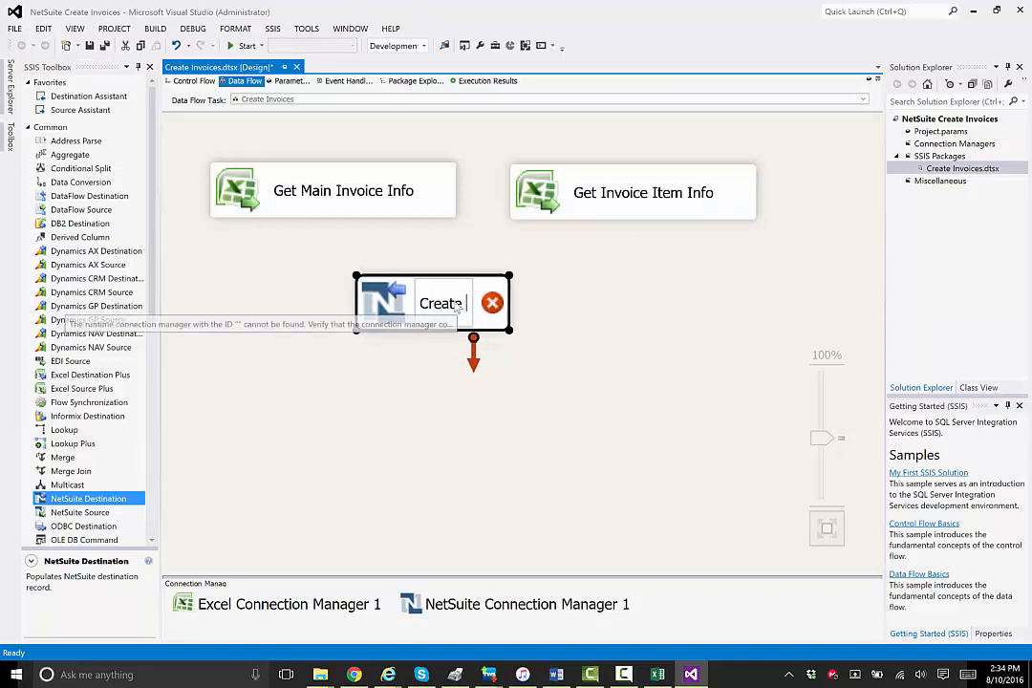
text( Invoices in NetSuite)
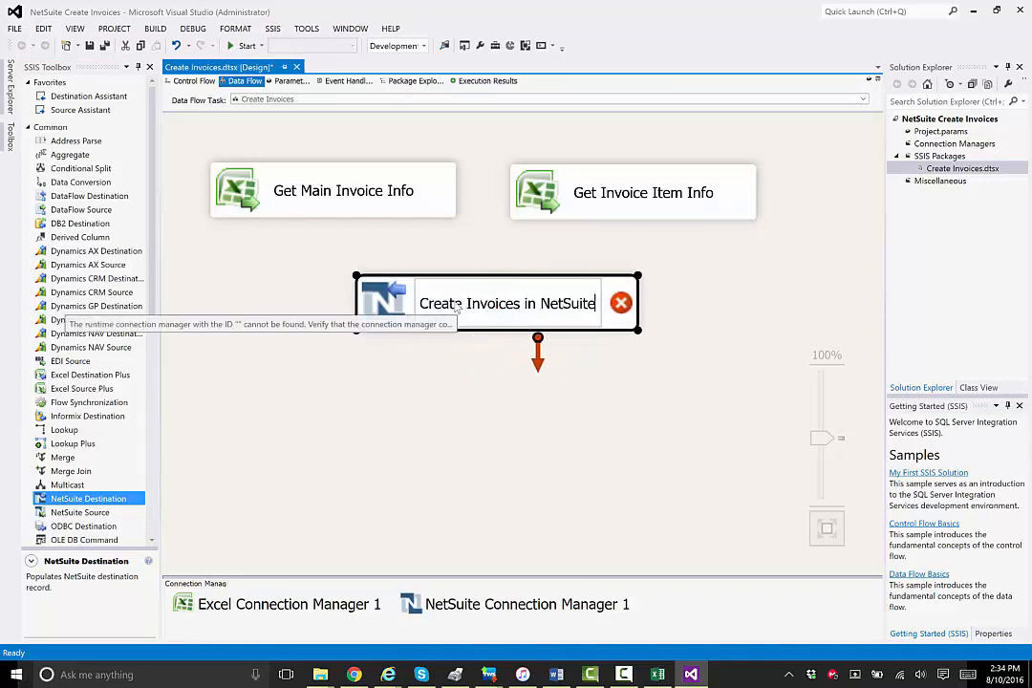
key(Return)
Step: Configure the NetSuite destination with NetSuite Connection Manager 1 and Invoice as its object, keeping the Create action
double_click(439, 302)
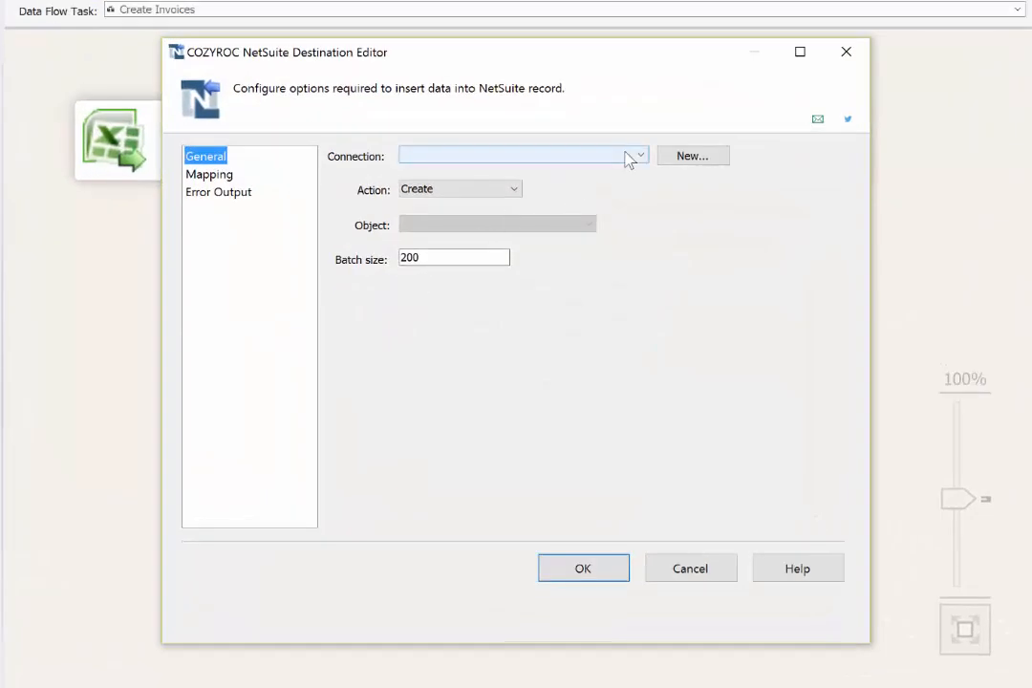
click(637, 157)
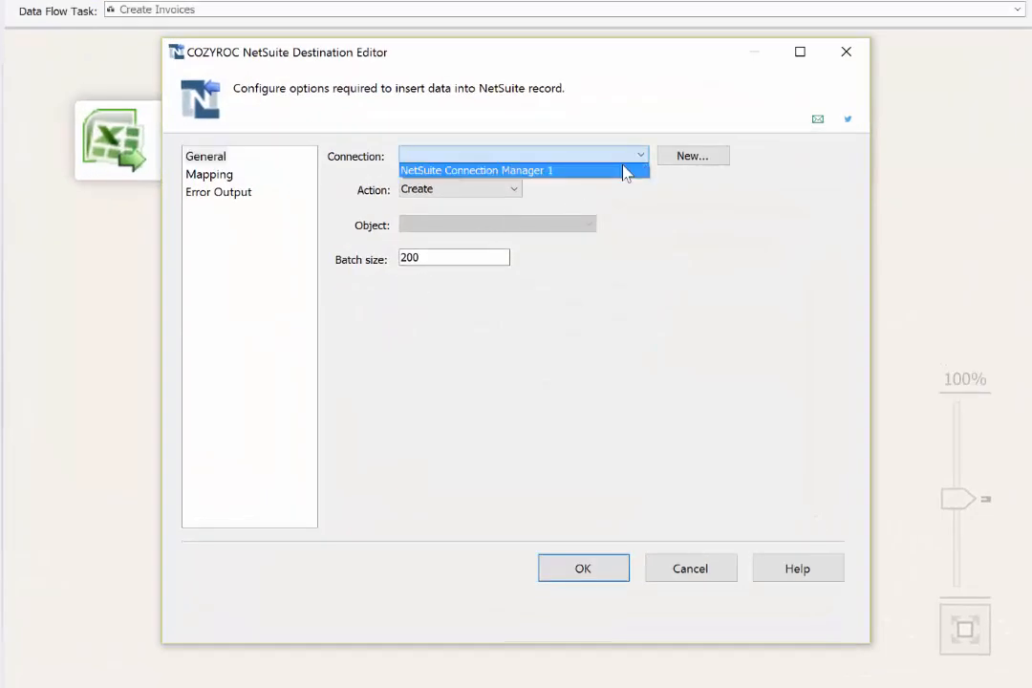
click(622, 170)
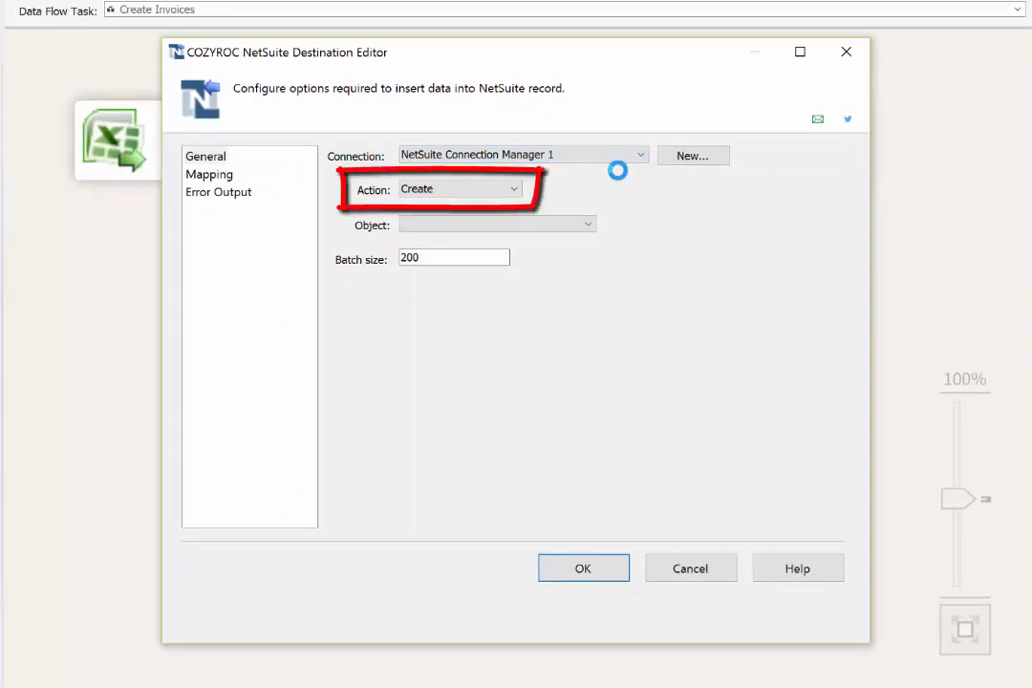
click(589, 226)
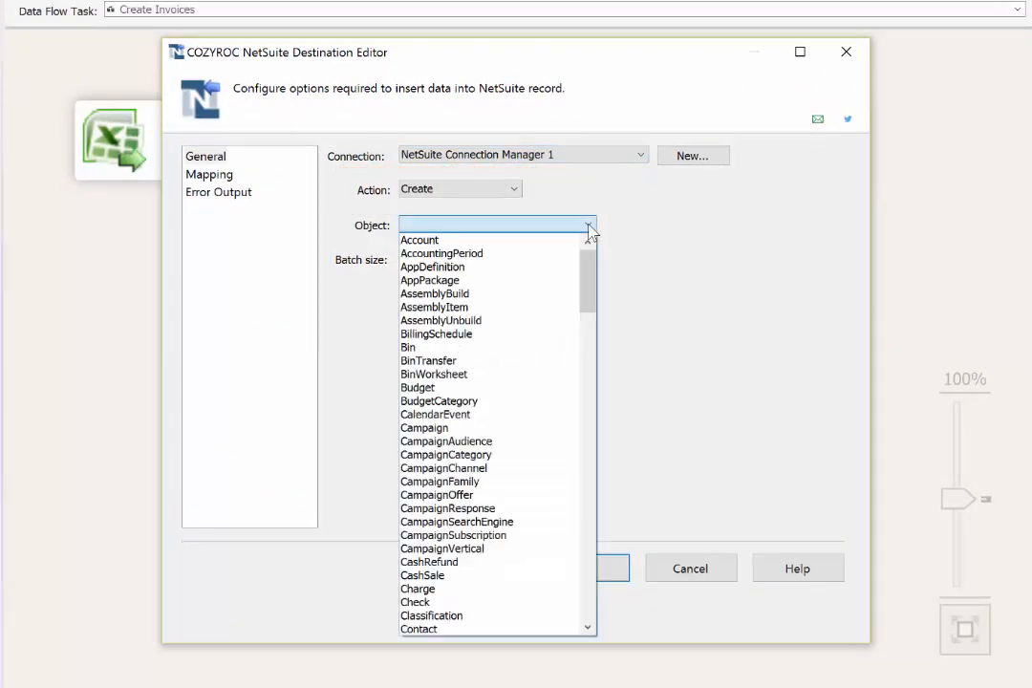
drag(590, 271, 588, 401)
click(466, 455)
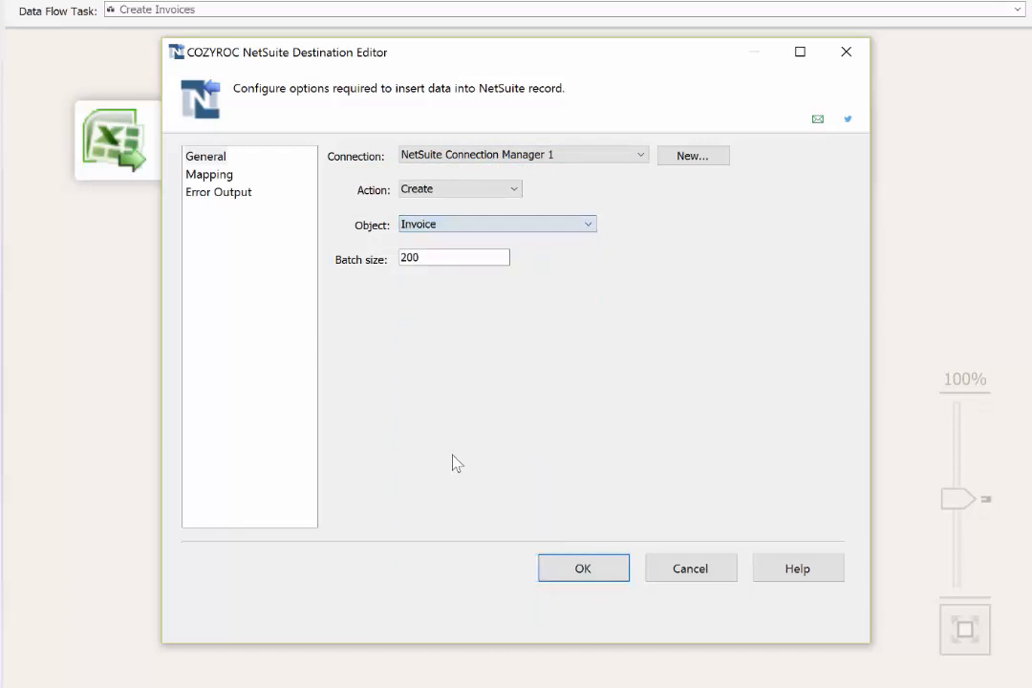
click(573, 569)
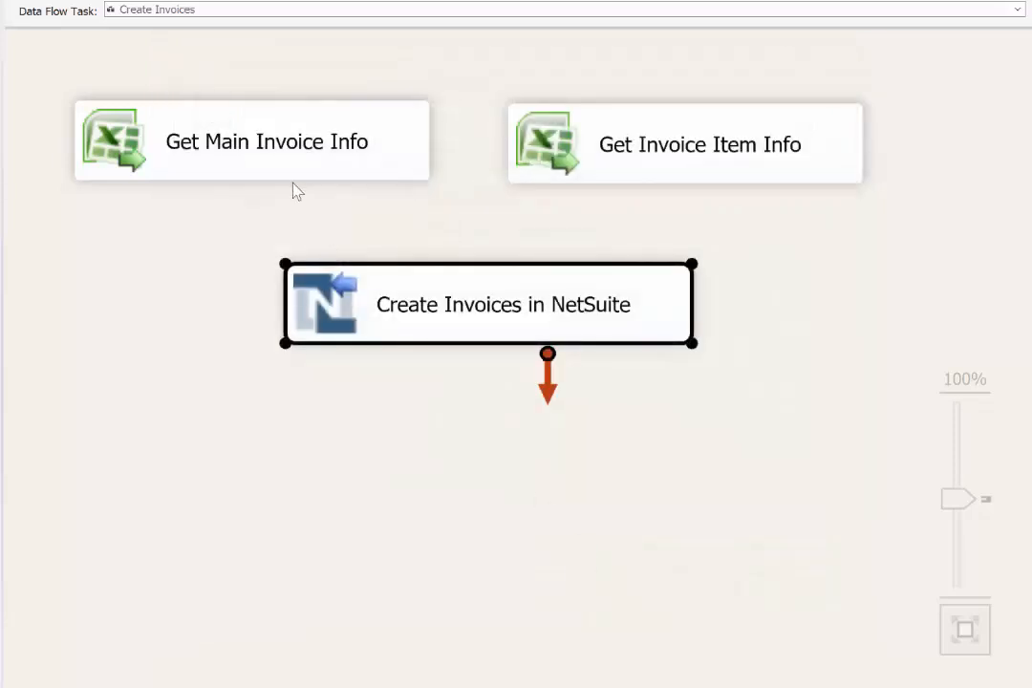
Step: Connect the Excel Source Plus Output of Get Main Invoice Info to an input of Create Invoices in NetSuite
click(230, 143)
drag(272, 219, 398, 291)
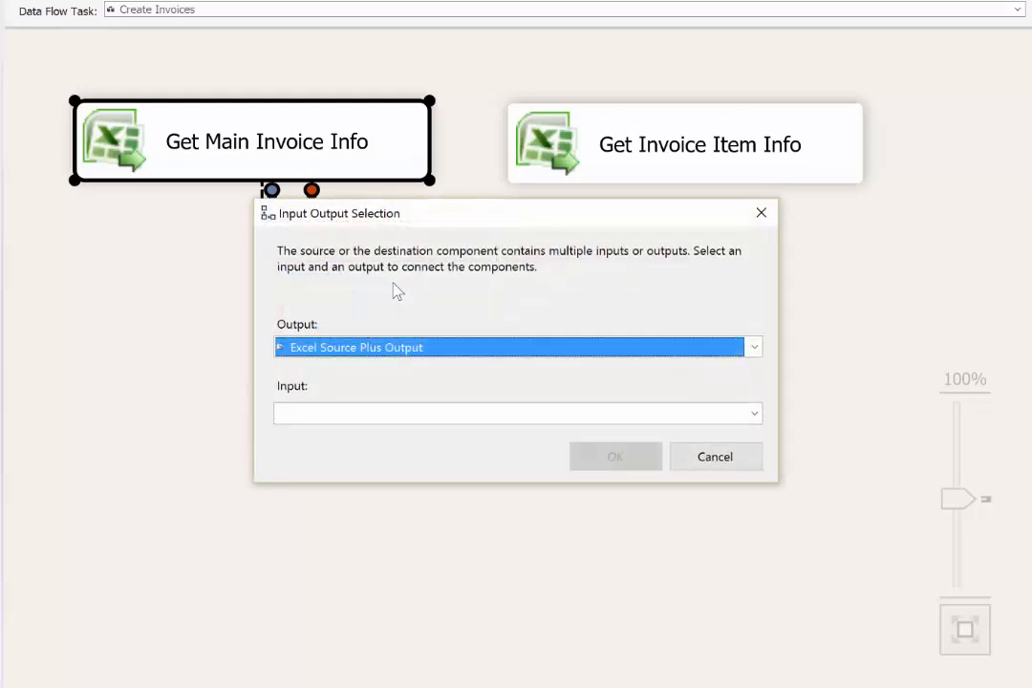
click(755, 416)
click(749, 435)
click(647, 464)
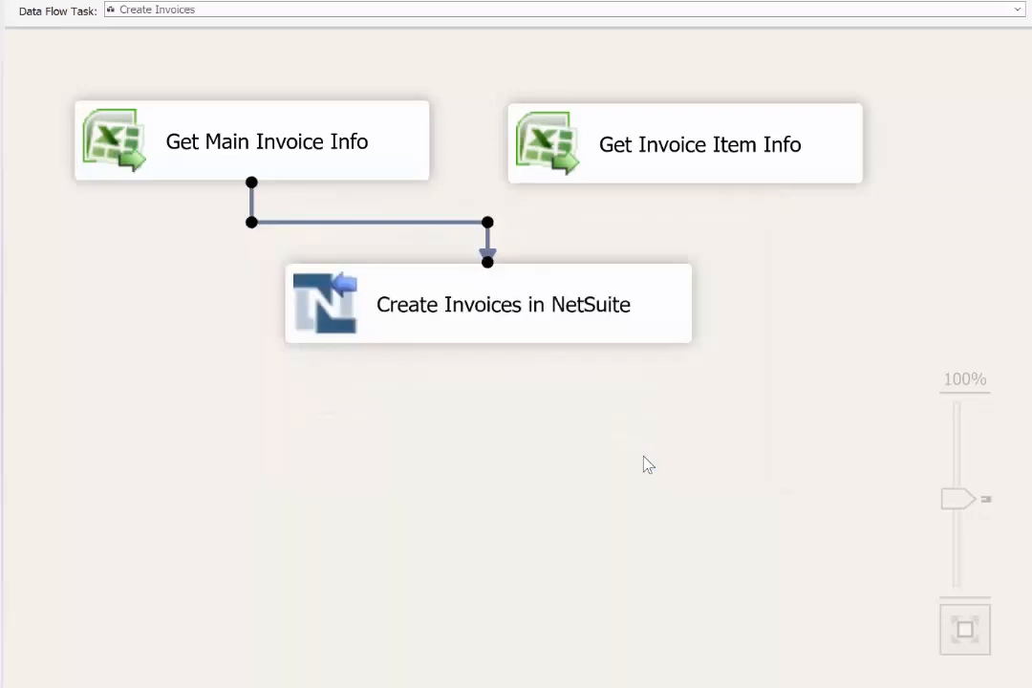
Step: Connect the Excel Source Plus Output of Get Invoice Item Info to the Invoice_itemList_item input of Create Invoices in NetSuite
click(699, 176)
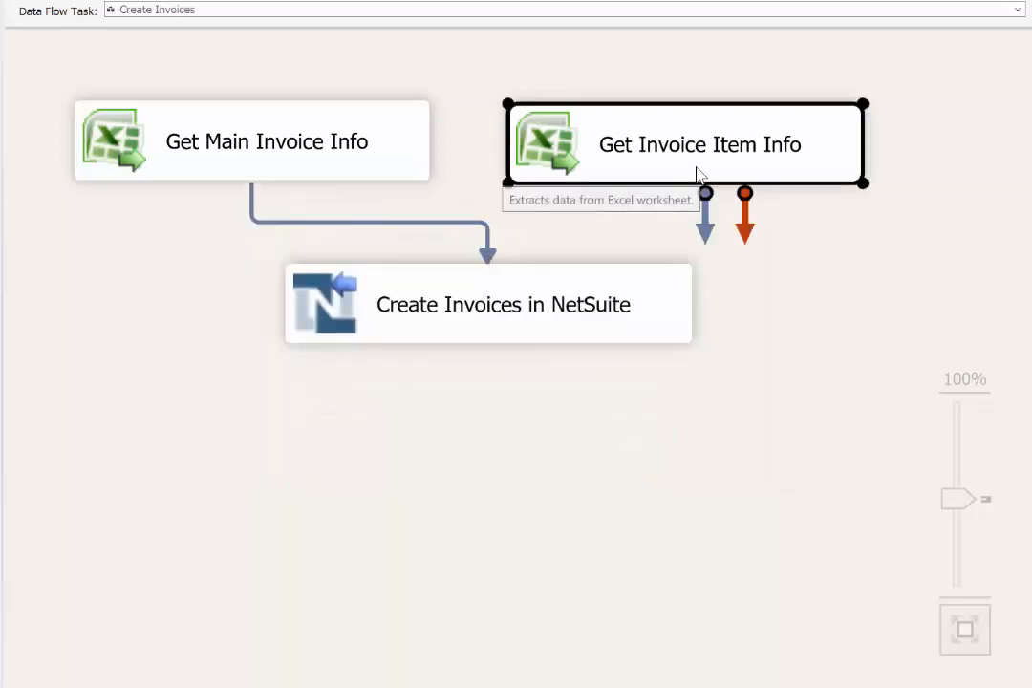
drag(707, 234, 539, 287)
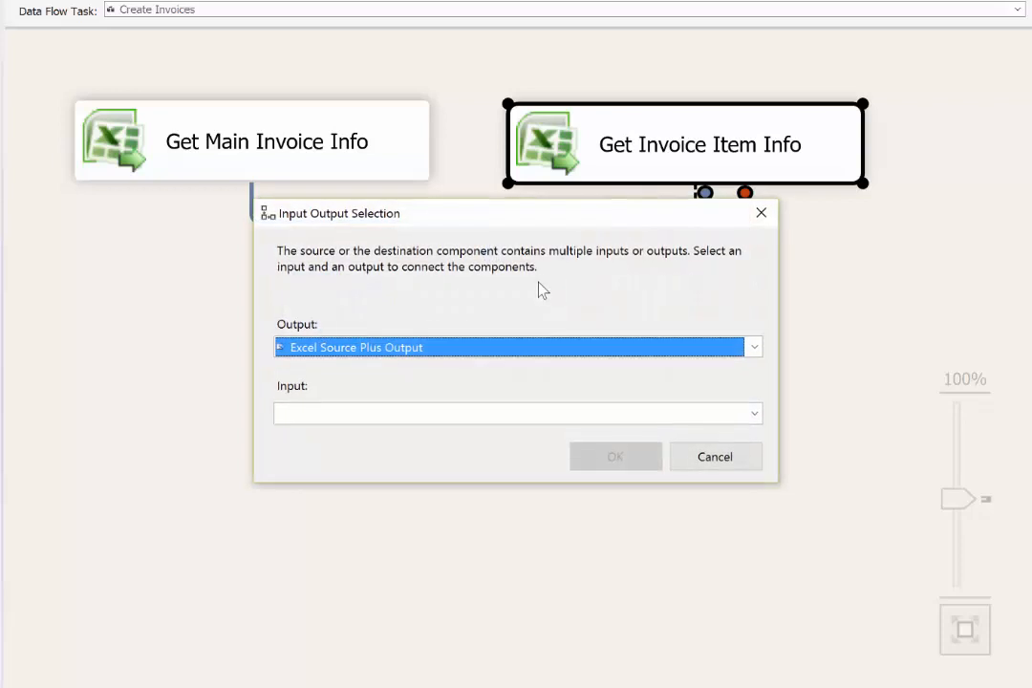
click(755, 417)
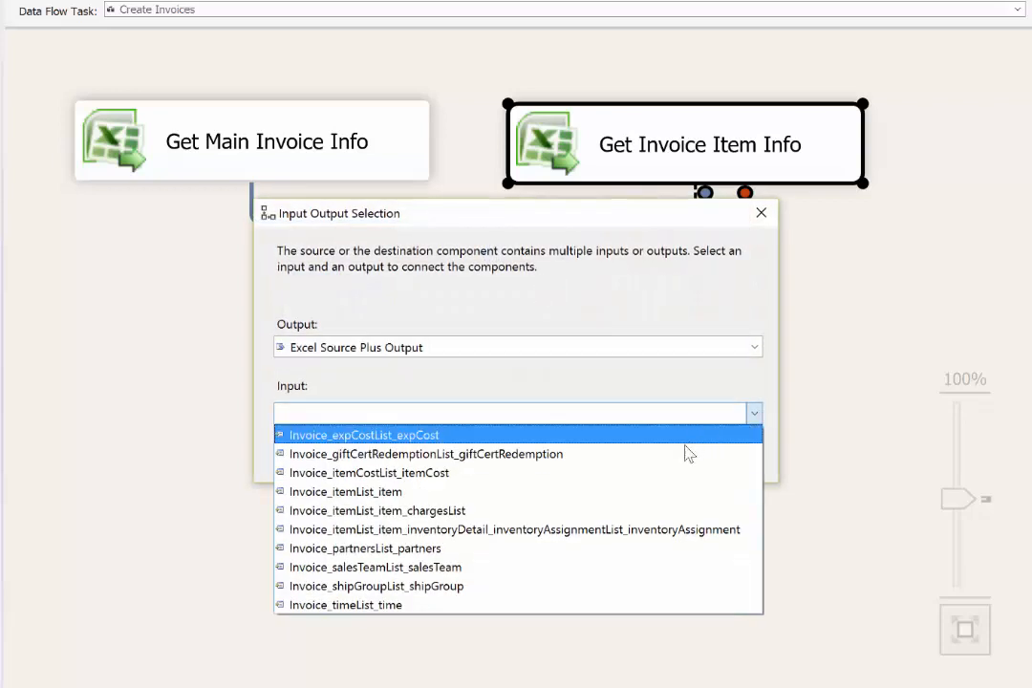
click(572, 491)
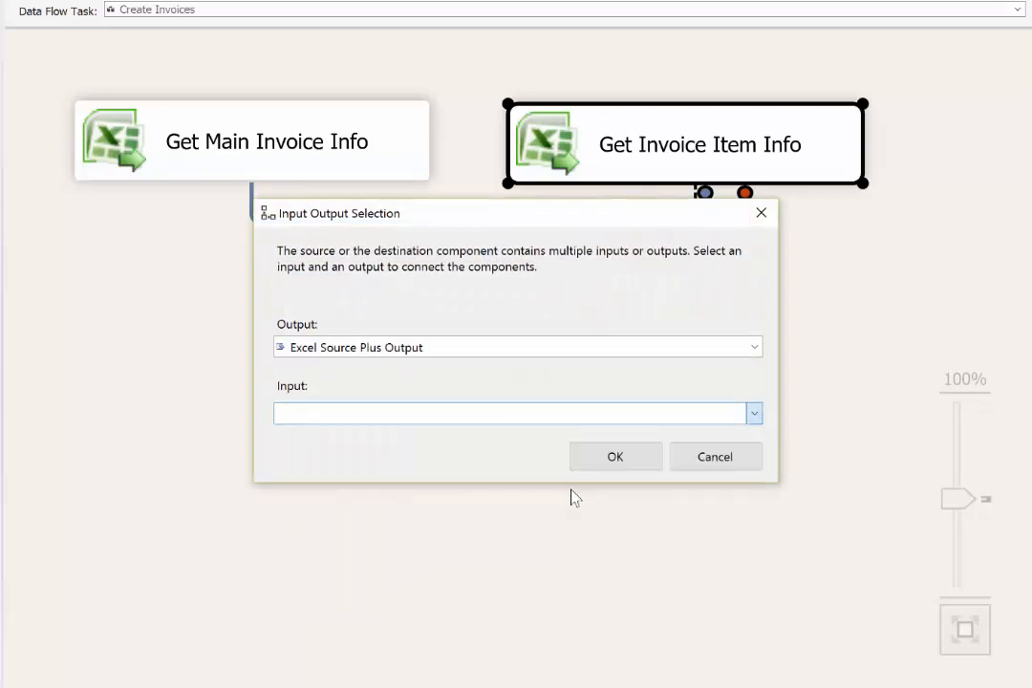
click(623, 458)
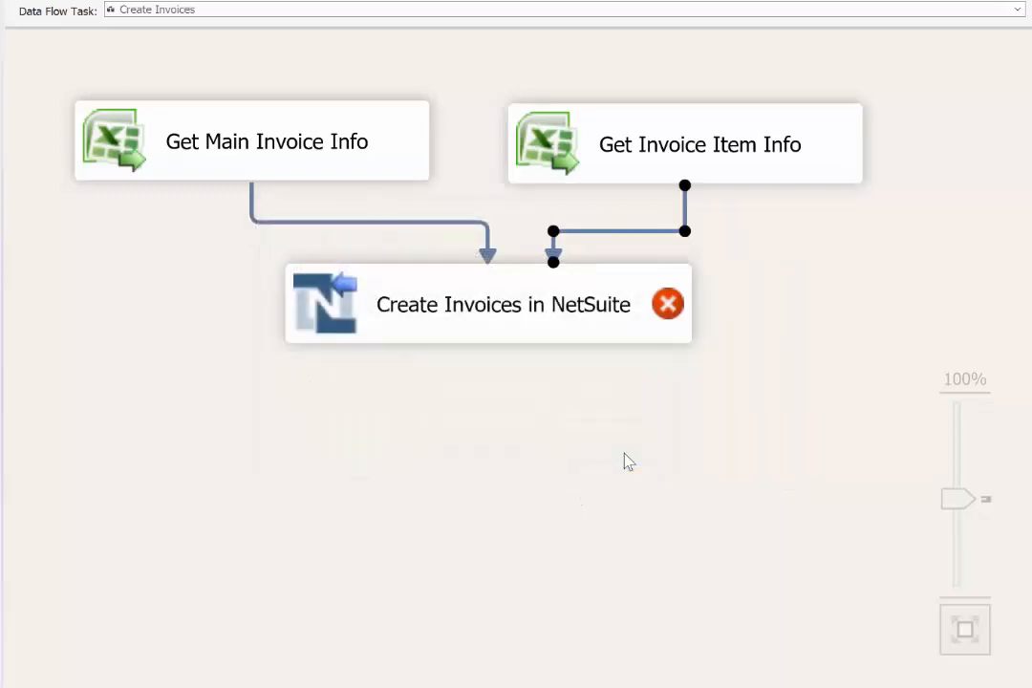
click(628, 462)
Step: Map the entityID input column to the entity.internalId destination column for the Invoice input of Create Invoices in NetSuite
double_click(543, 336)
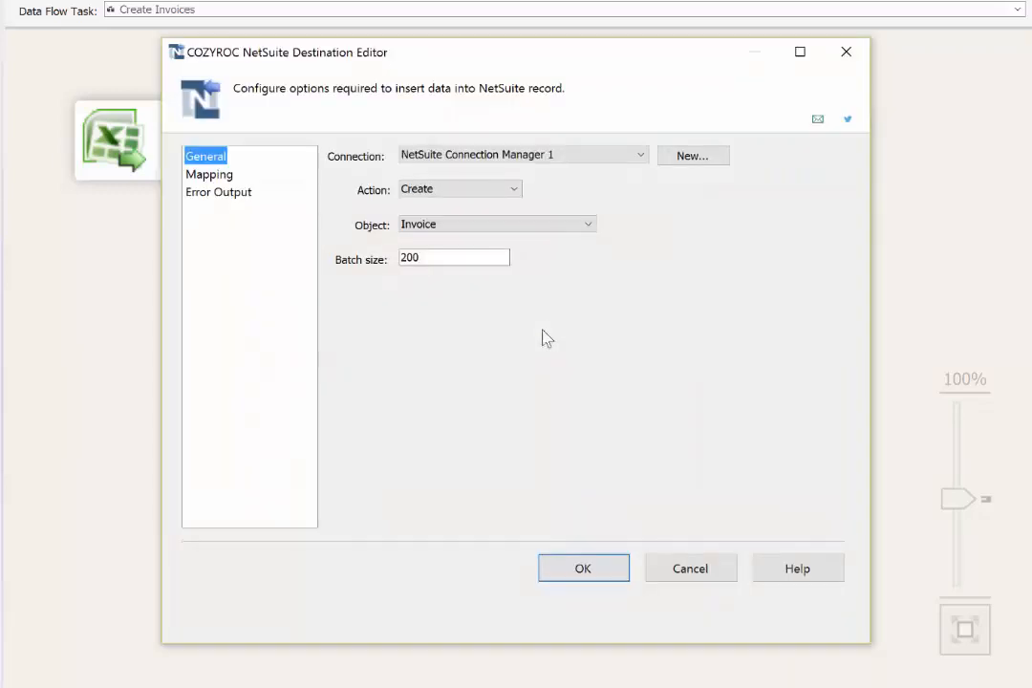
click(208, 174)
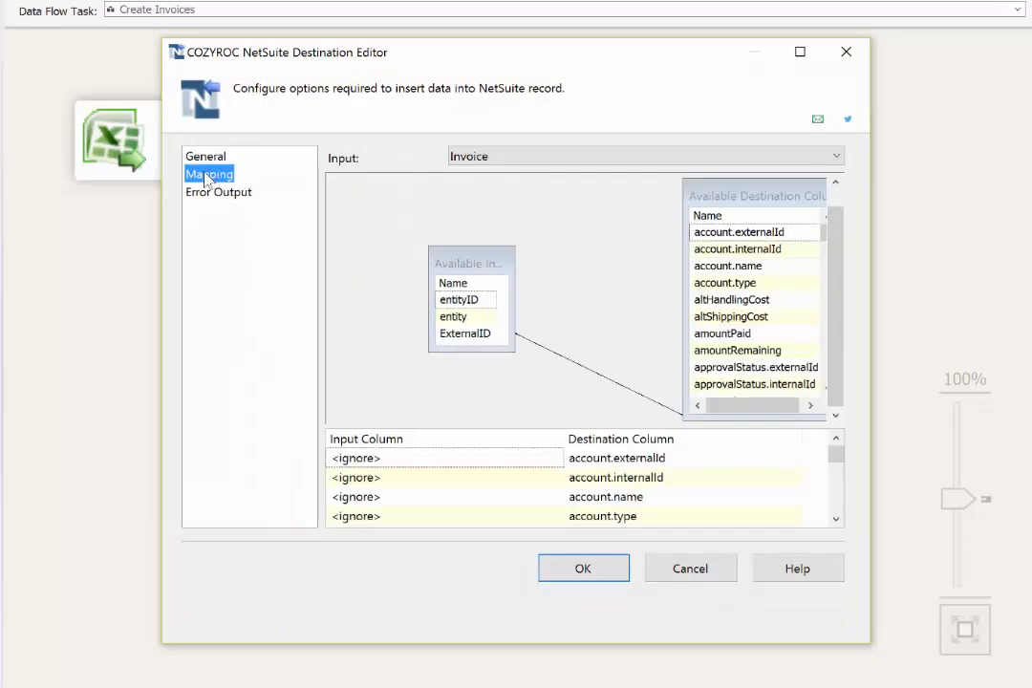
drag(871, 356, 953, 352)
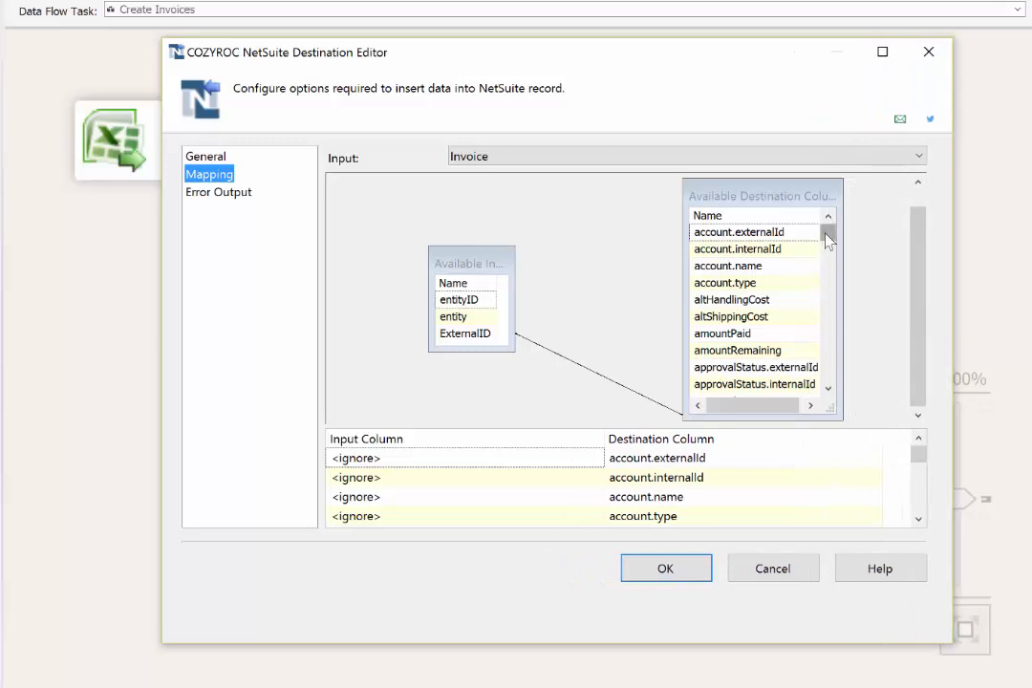
drag(828, 239, 836, 271)
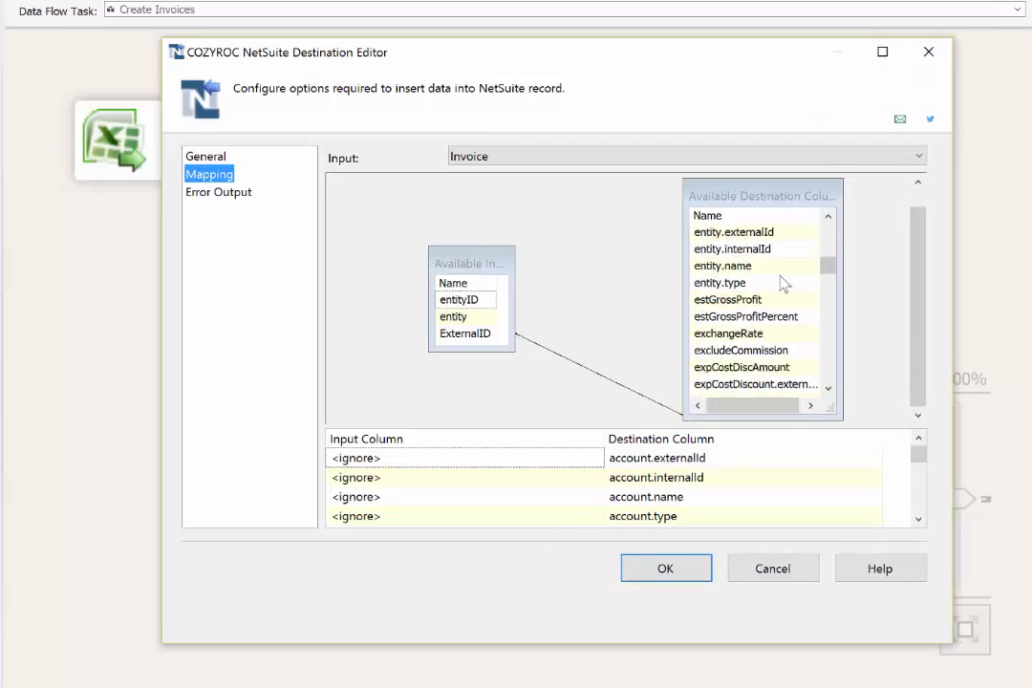
drag(483, 302, 703, 254)
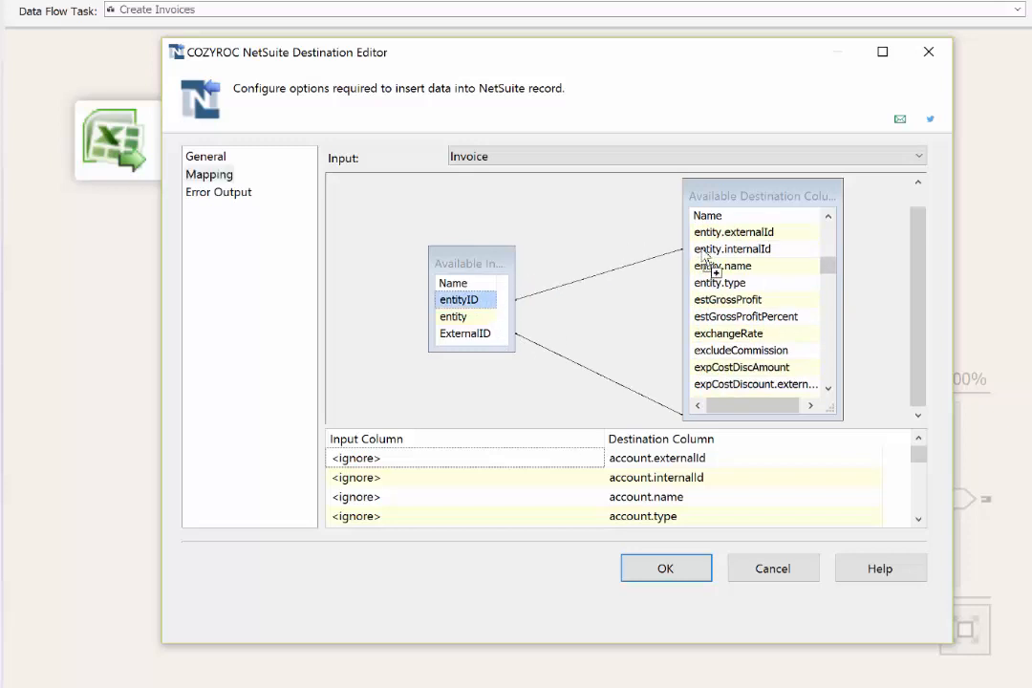
Step: Review the Invoice_itemList_item mappings, widening the input column list to read the full names of the item columns
click(919, 158)
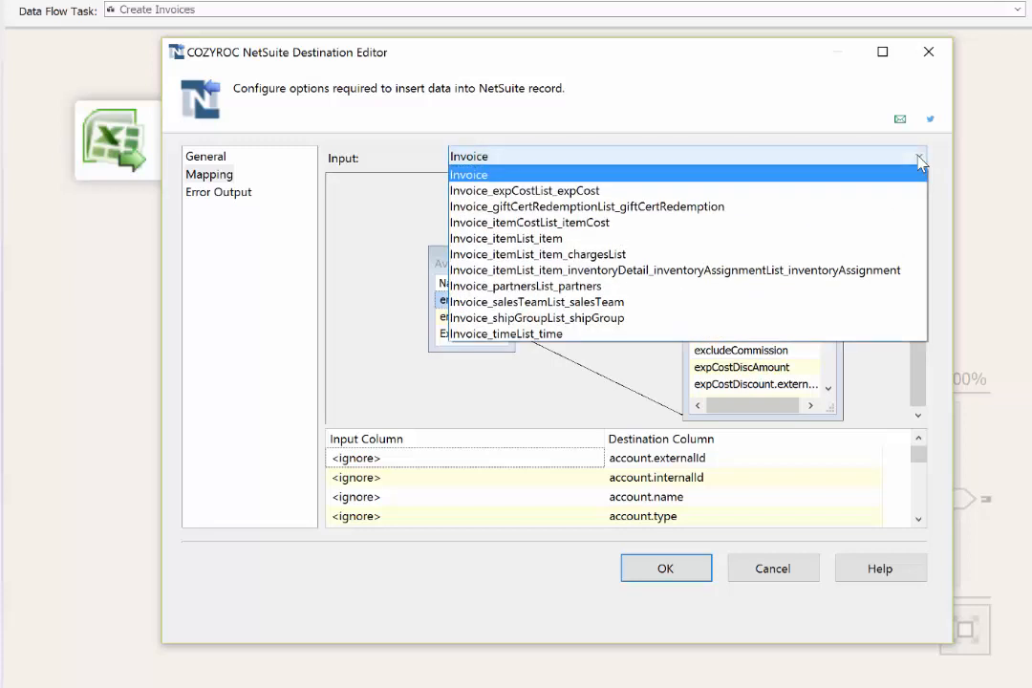
click(823, 247)
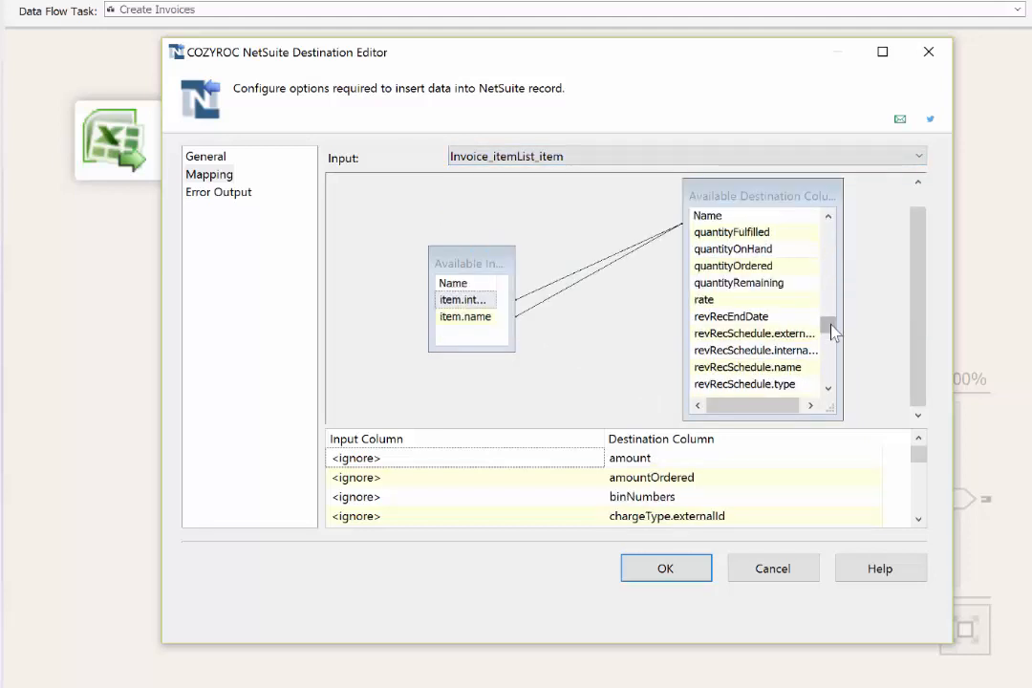
drag(832, 331, 832, 286)
drag(516, 331, 564, 319)
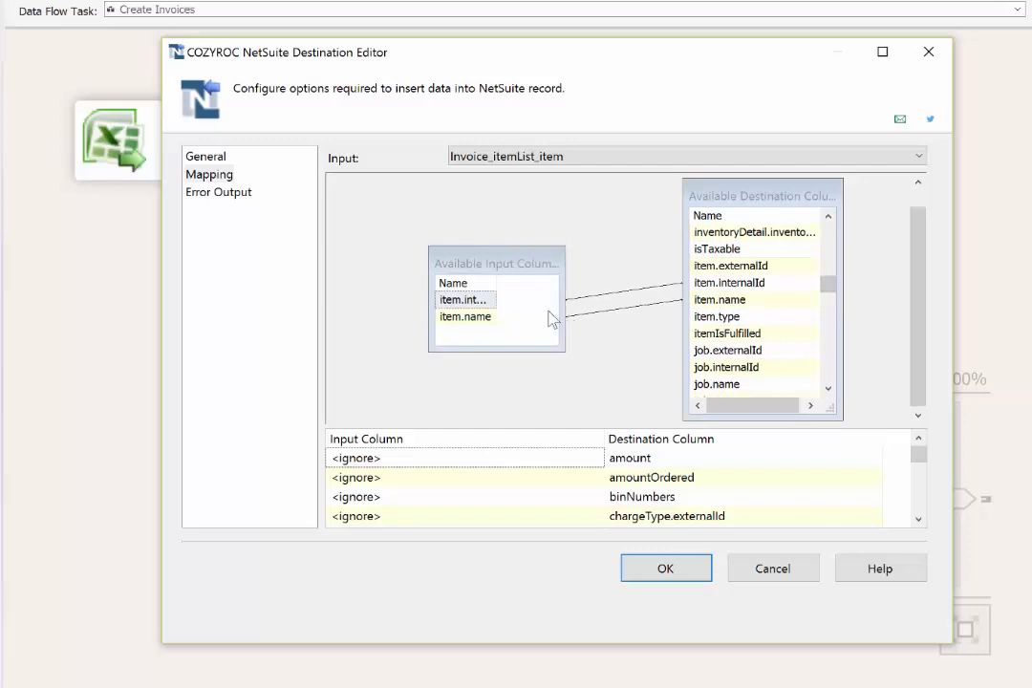
drag(496, 284, 534, 286)
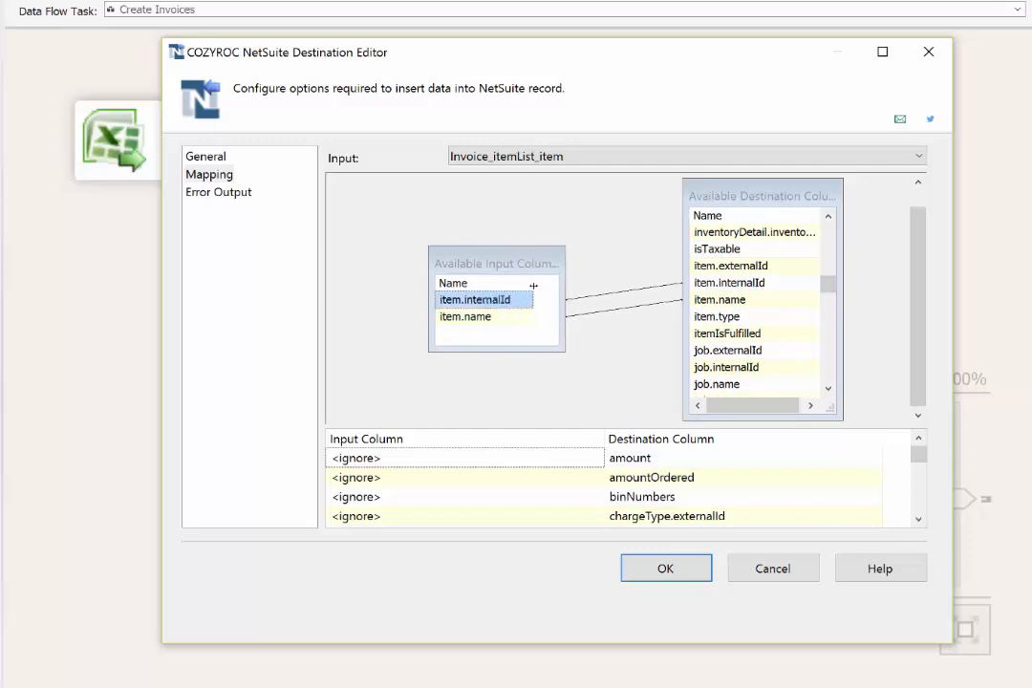
Step: Set the Invoice error handling of the NetSuite destination to Redirect row and accept the destination's settings
click(241, 194)
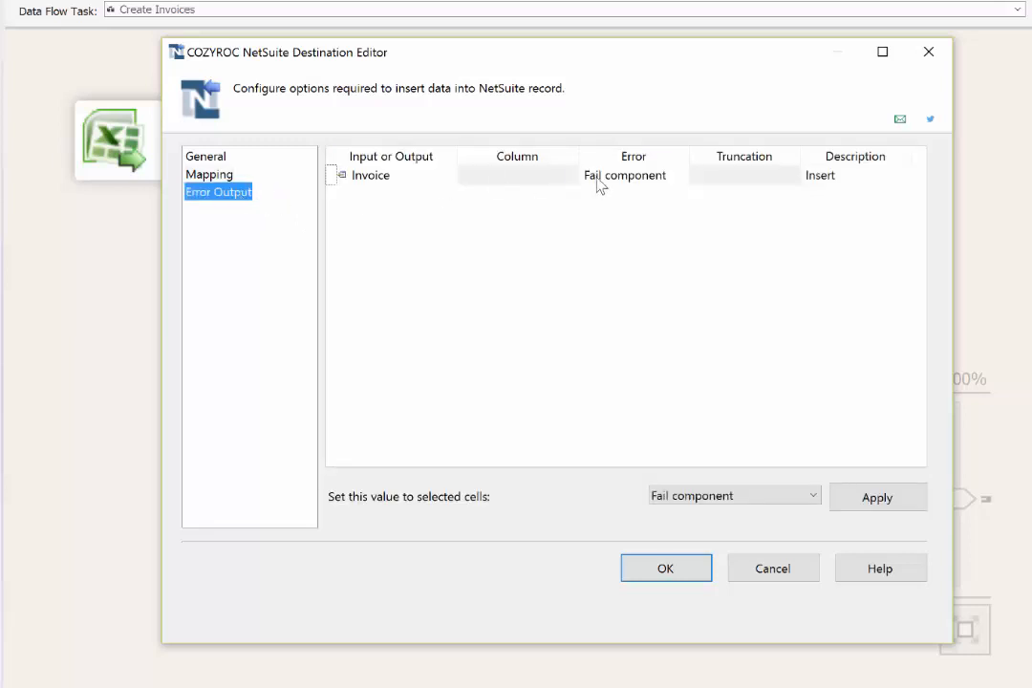
click(602, 180)
click(681, 178)
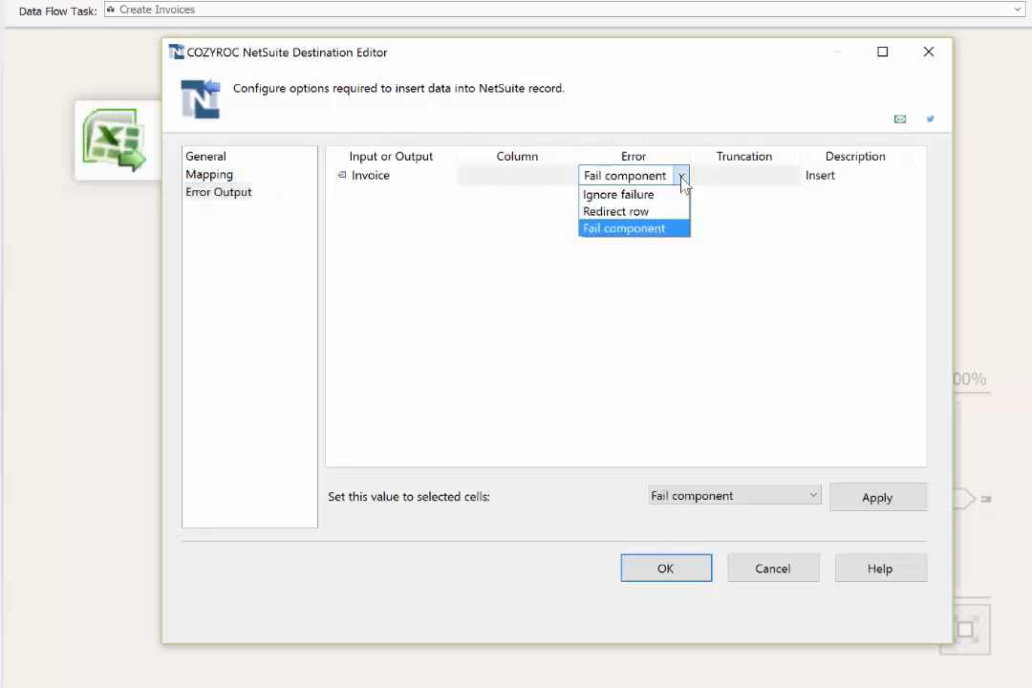
click(669, 211)
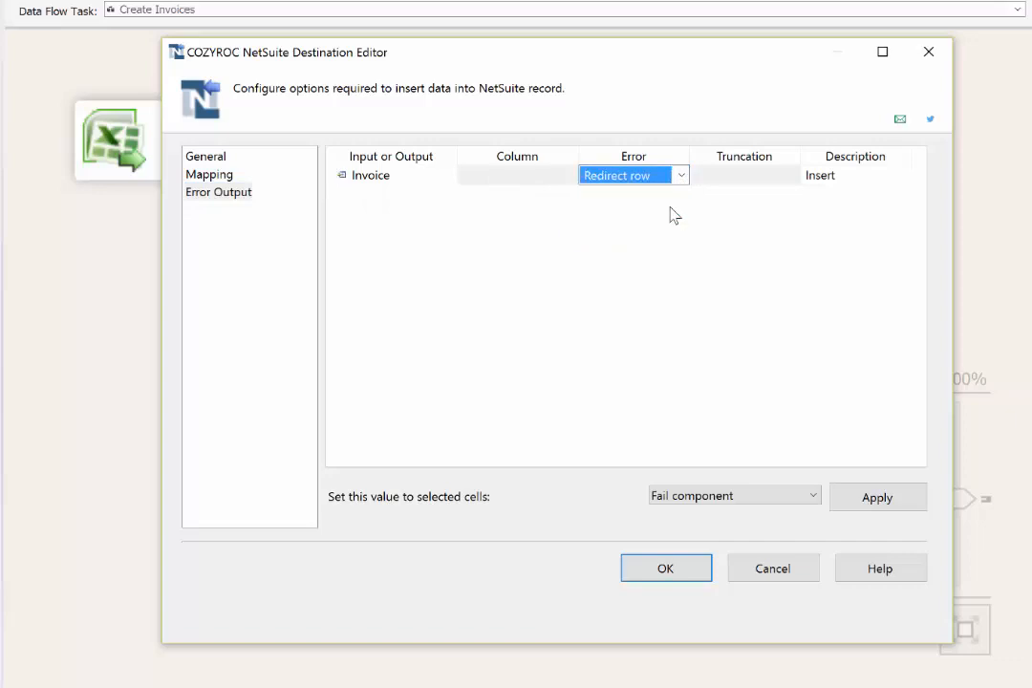
click(700, 570)
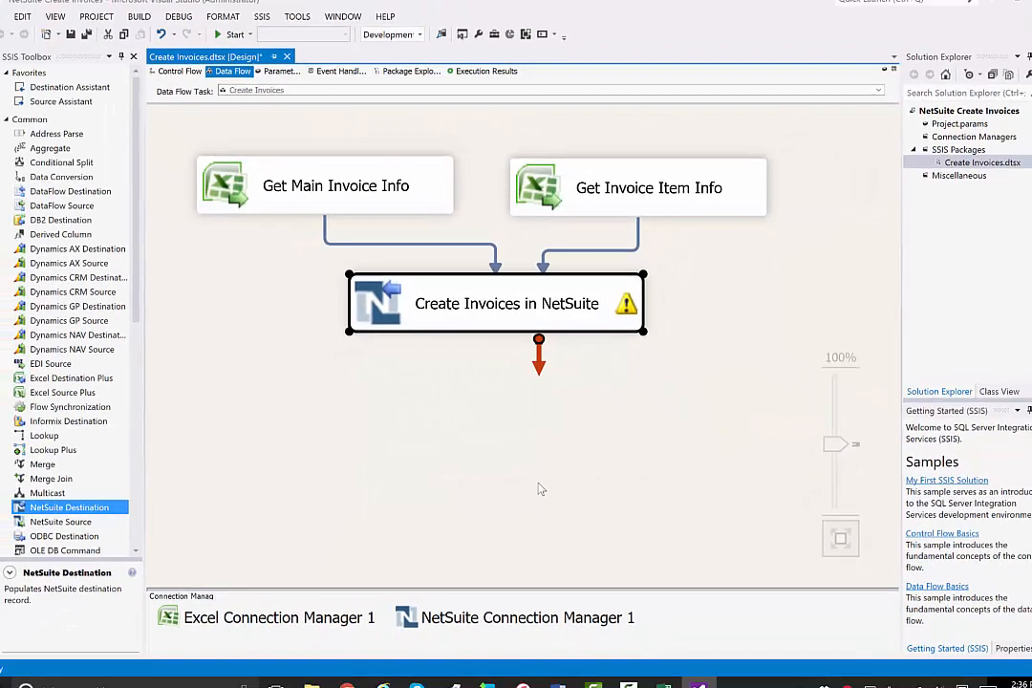
Step: Add an Excel Destination Plus below Create Invoices in NetSuite and rename it "Receive Results"
click(11, 395)
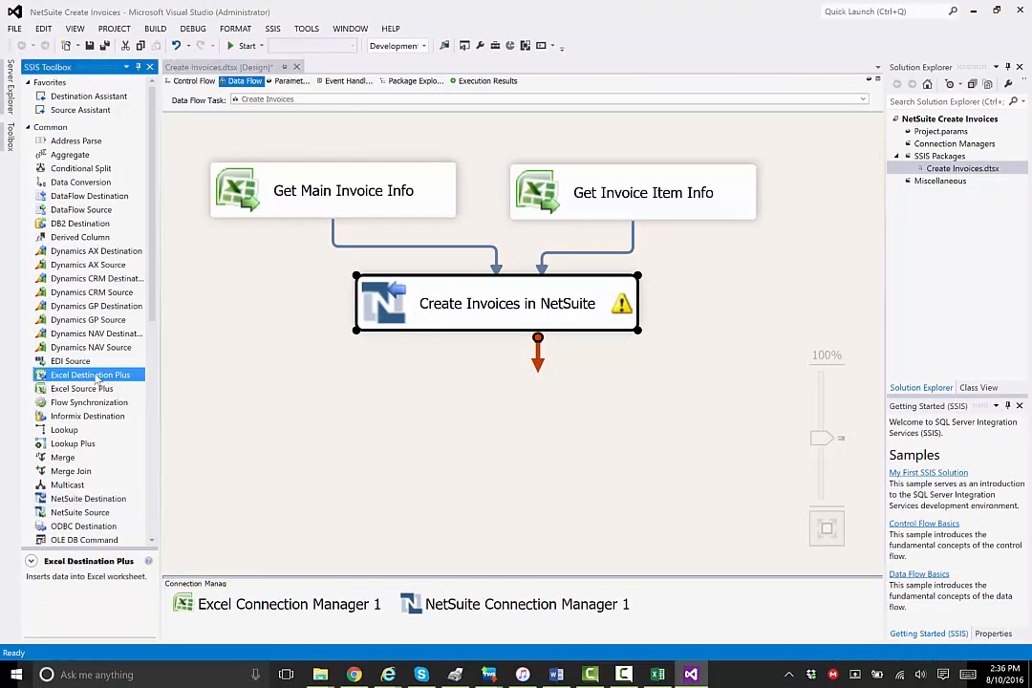
drag(96, 379, 364, 381)
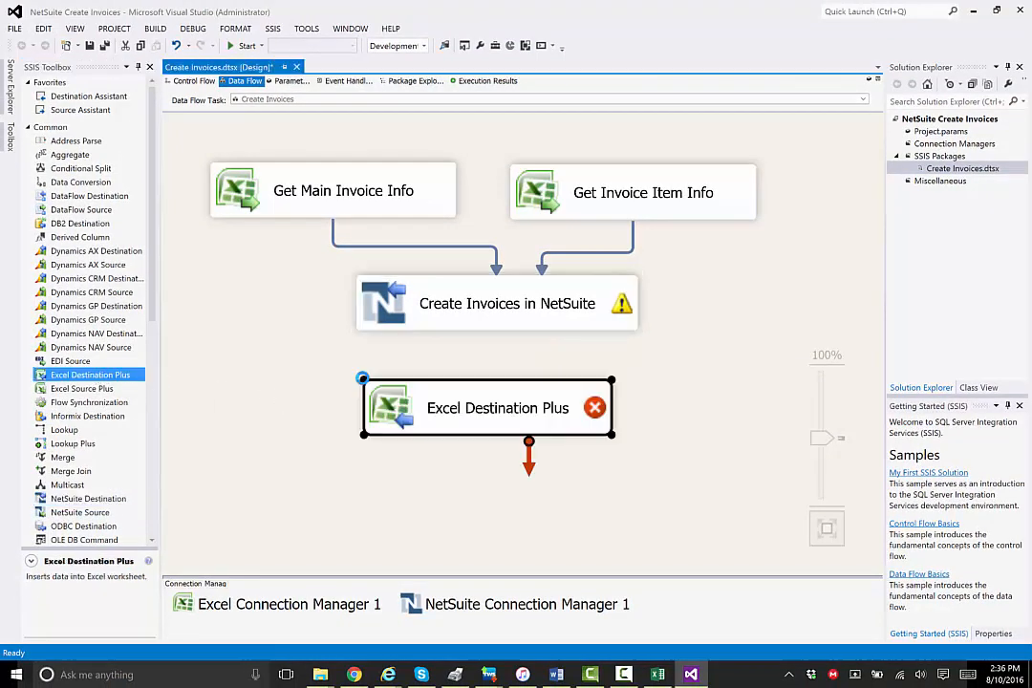
click(444, 415)
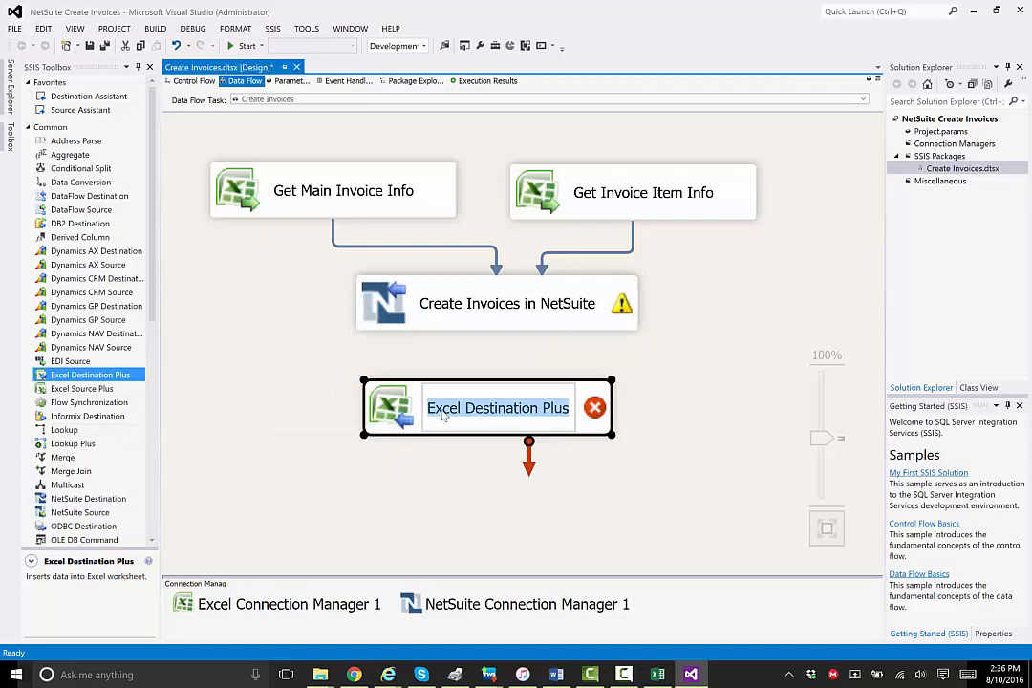
text(Receive )
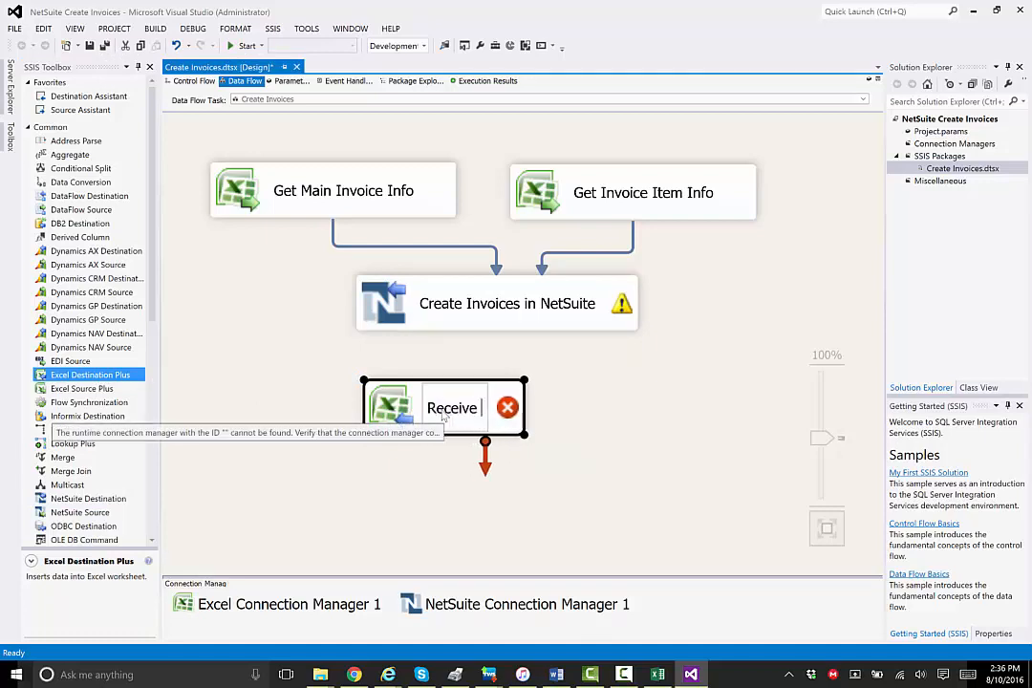
text(Results)
key(Return)
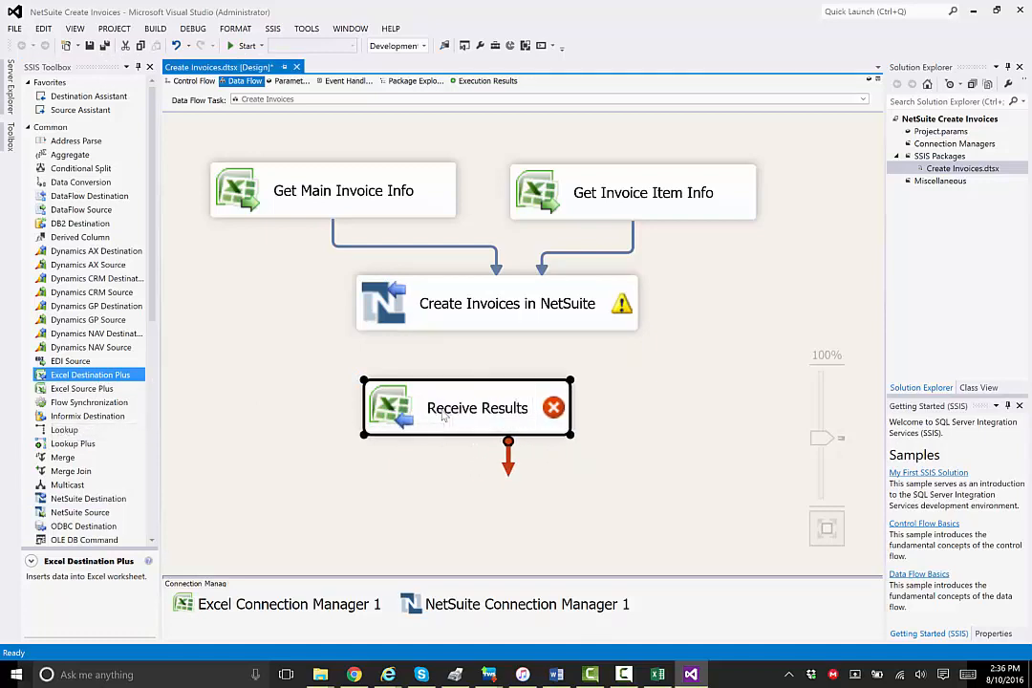
Step: Connect the error output of Create Invoices in NetSuite to Receive Results, accepting the Redirect row error configuration
click(485, 326)
drag(538, 356, 523, 396)
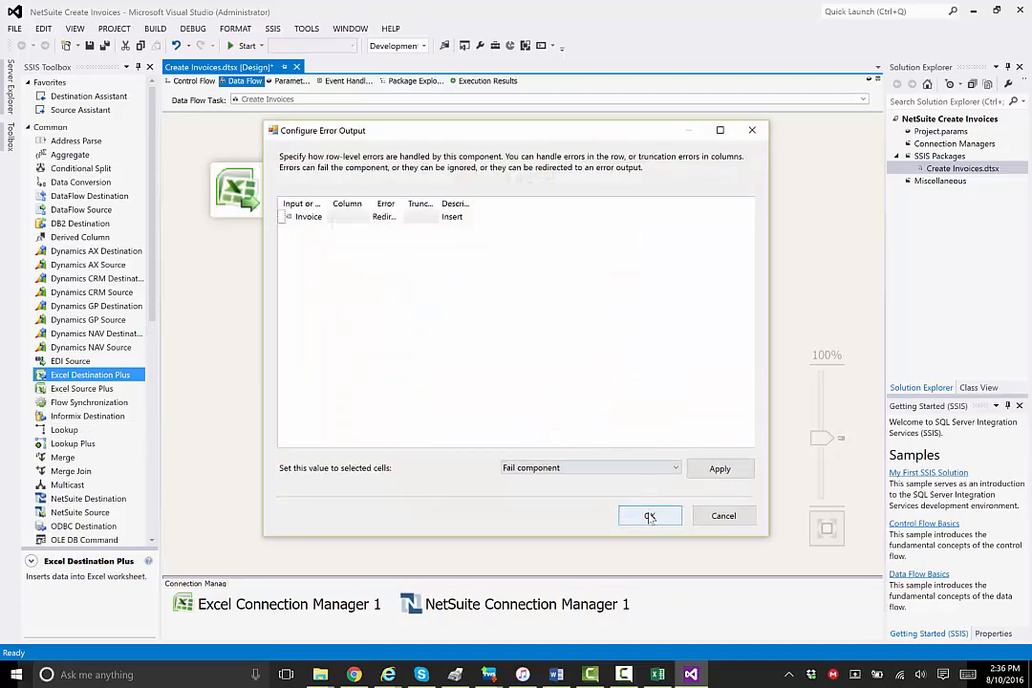
click(647, 513)
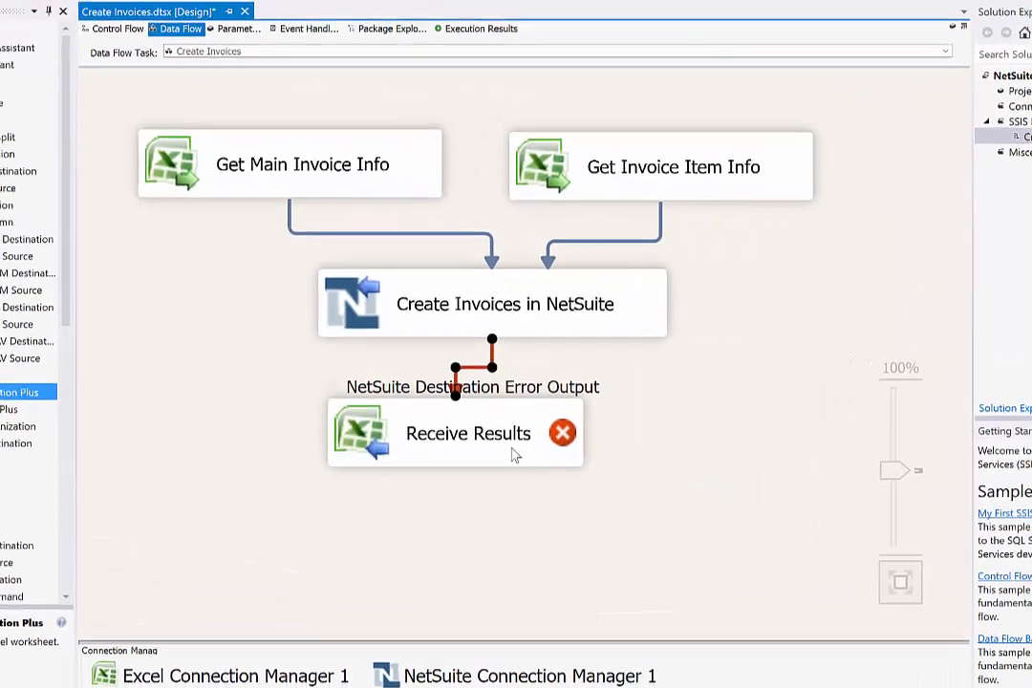
Step: Configure Receive Results to write to the Results worksheet through Excel Connection Manager 1, reviewing its input columns
double_click(513, 481)
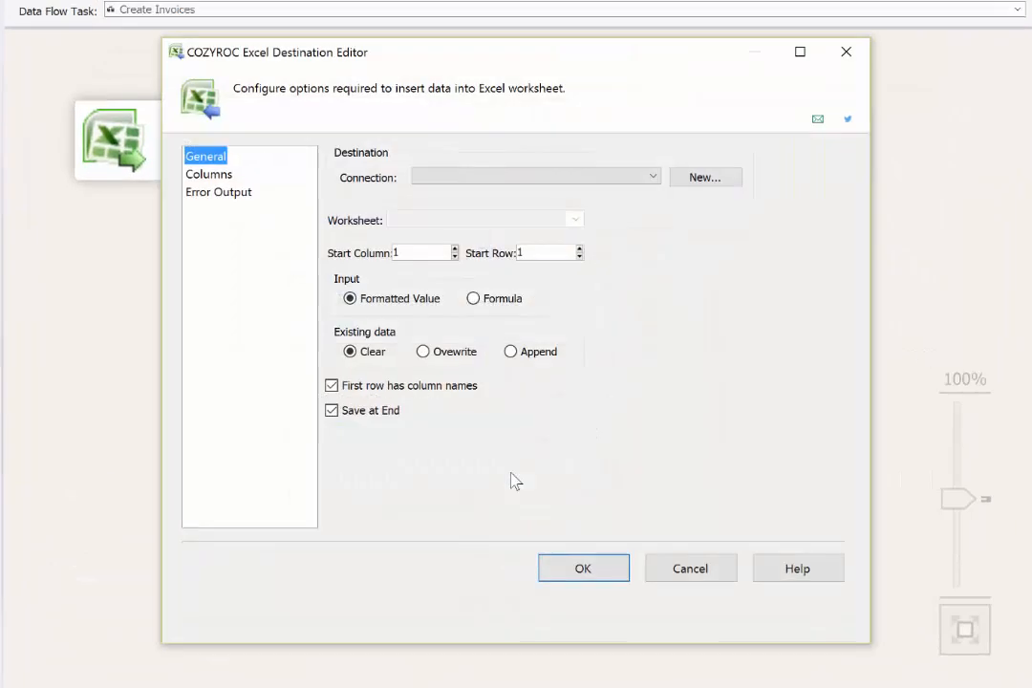
click(654, 178)
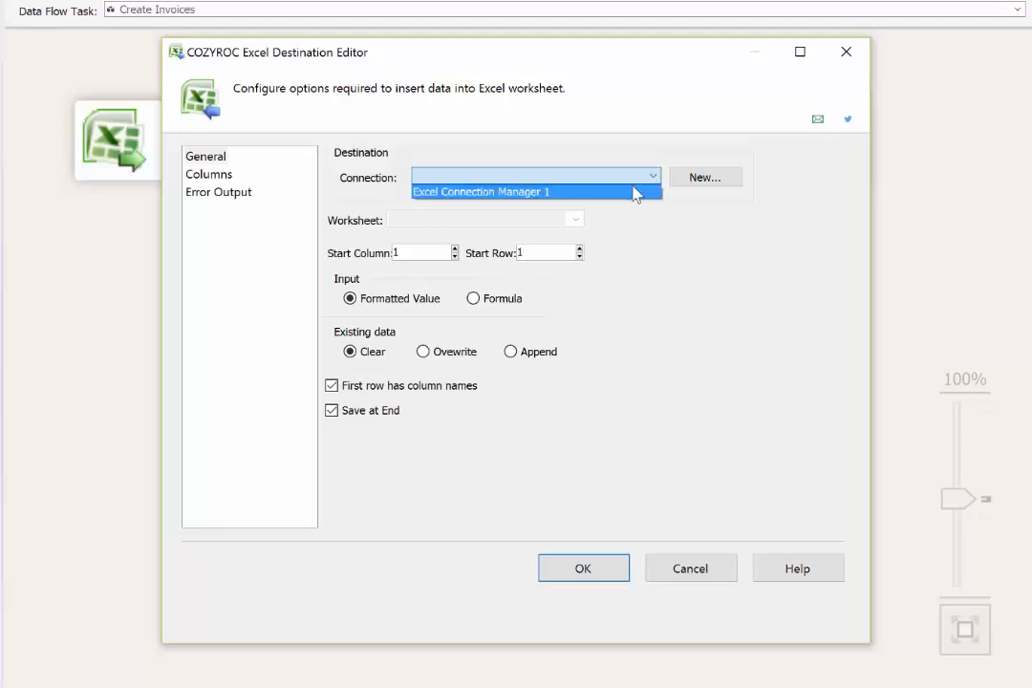
click(633, 192)
click(576, 220)
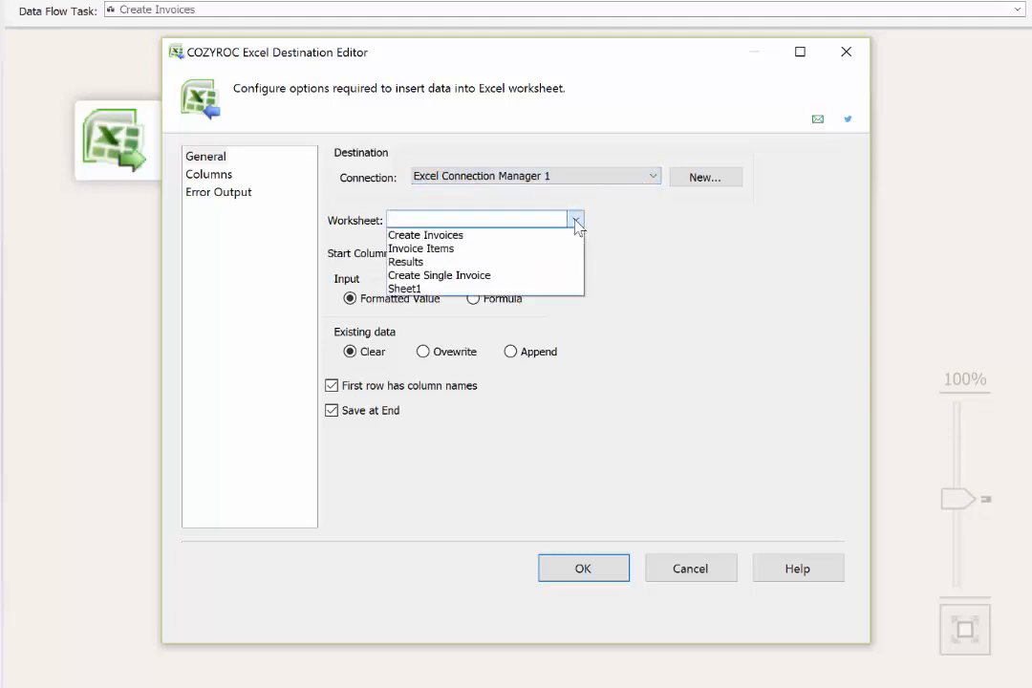
click(525, 262)
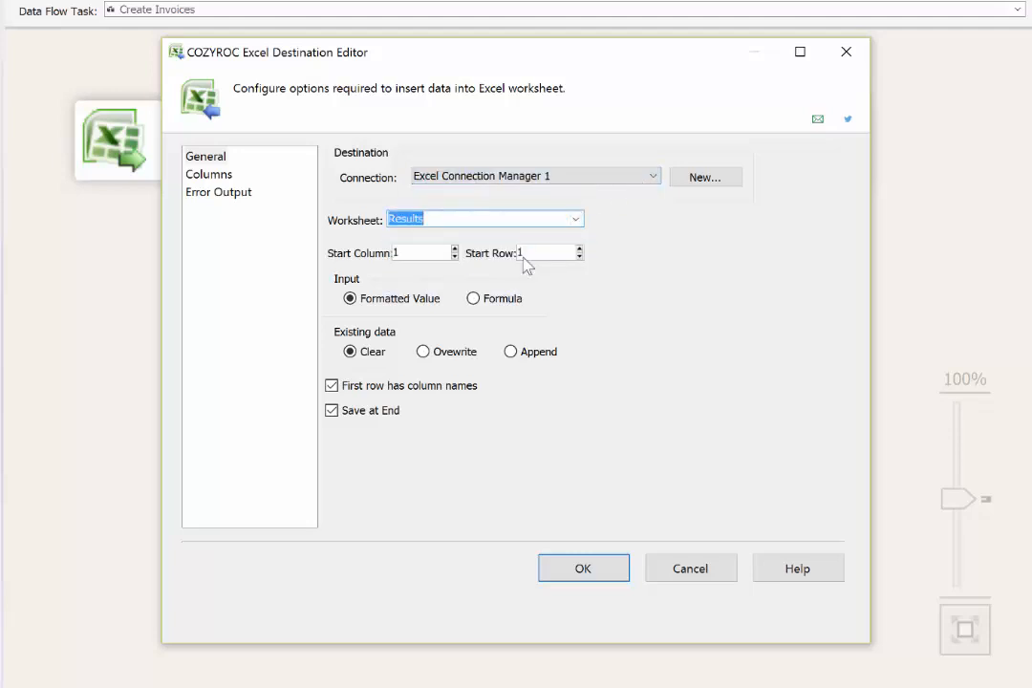
click(214, 177)
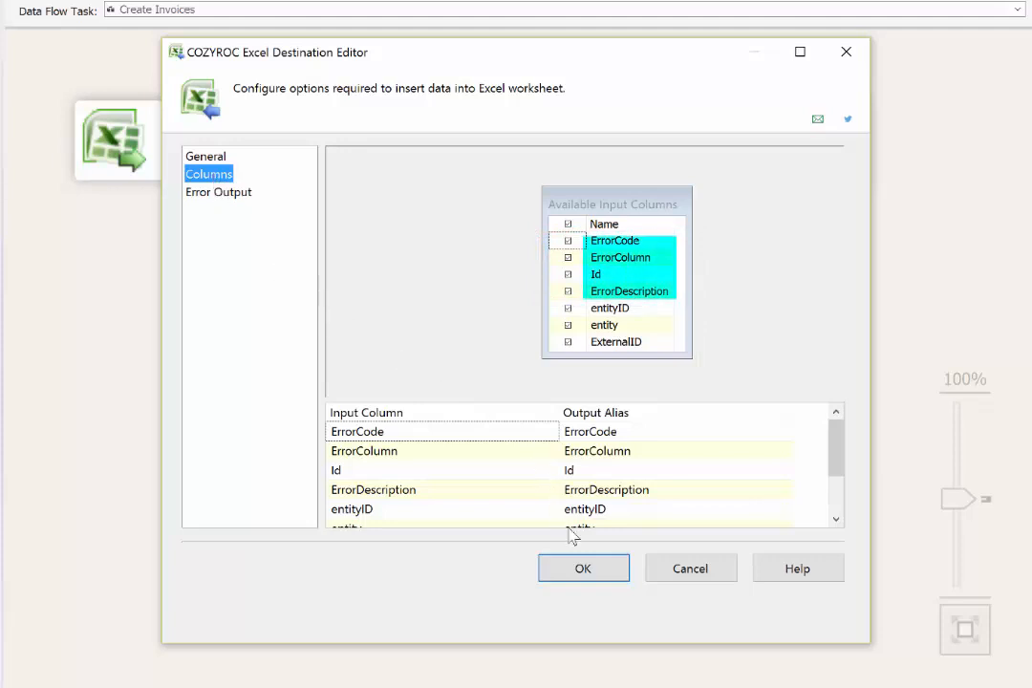
click(593, 572)
click(593, 569)
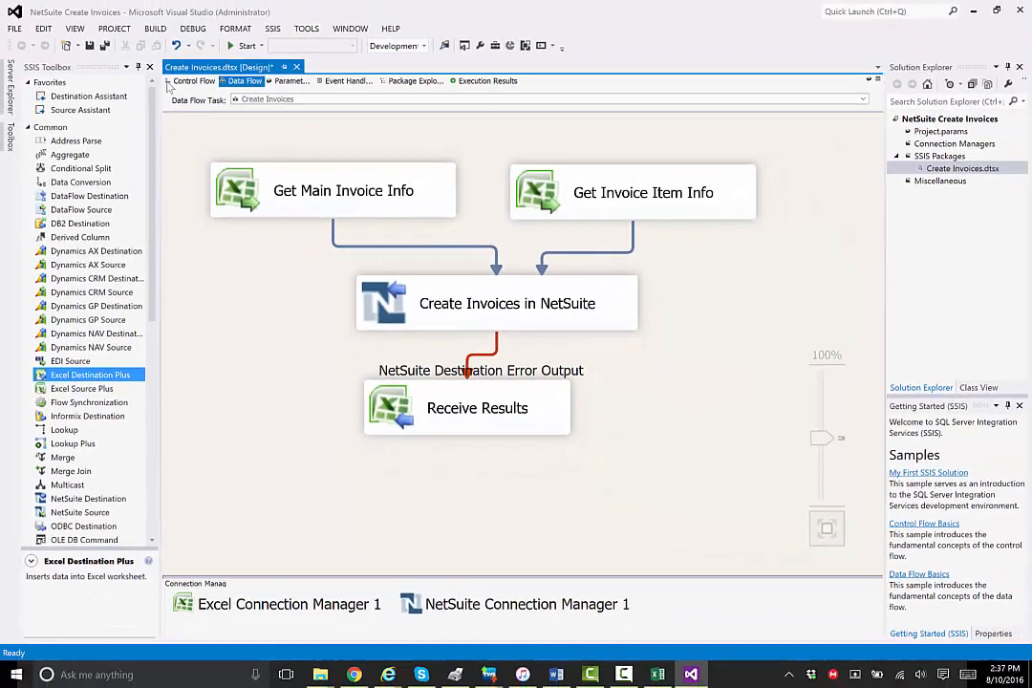
Step: Save all files and run the Create Invoices package, ending the debugging session and opening its execution results
click(105, 46)
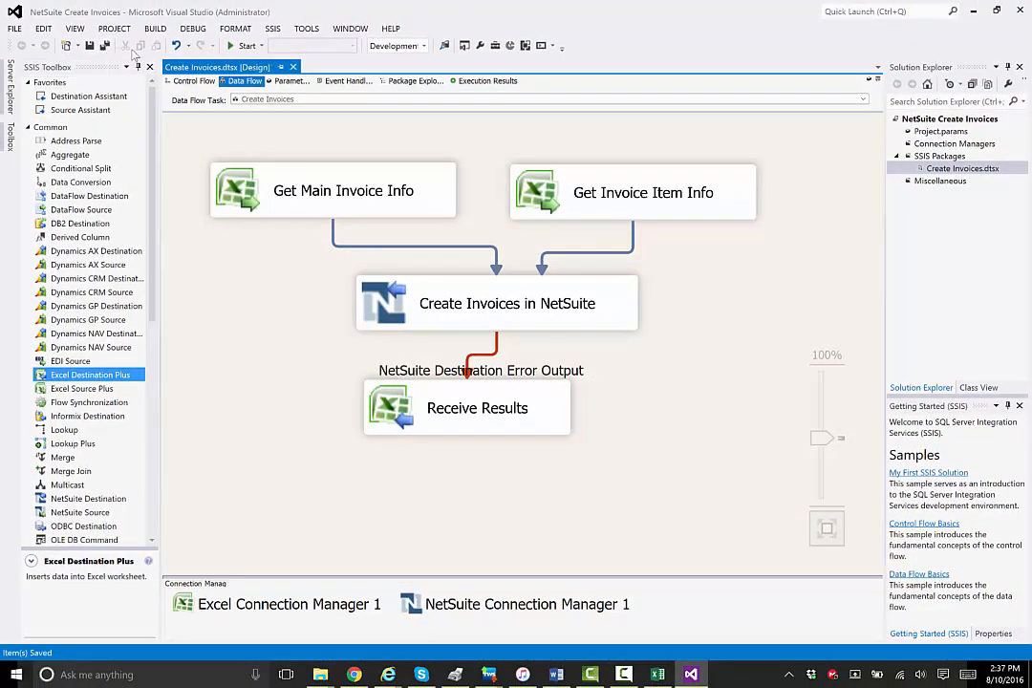
click(241, 46)
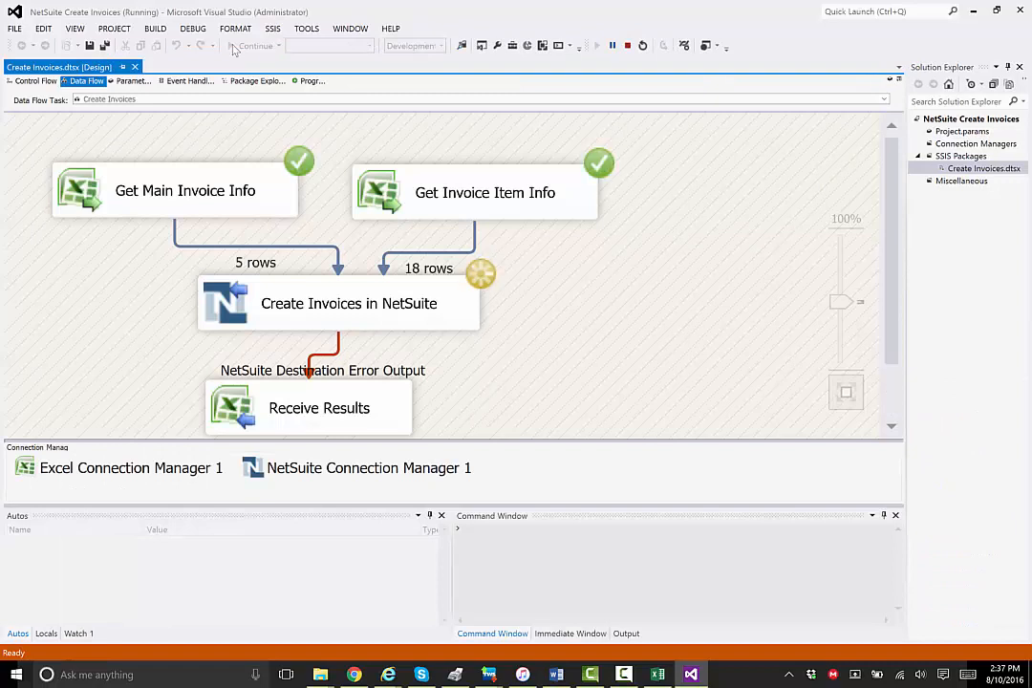
click(627, 45)
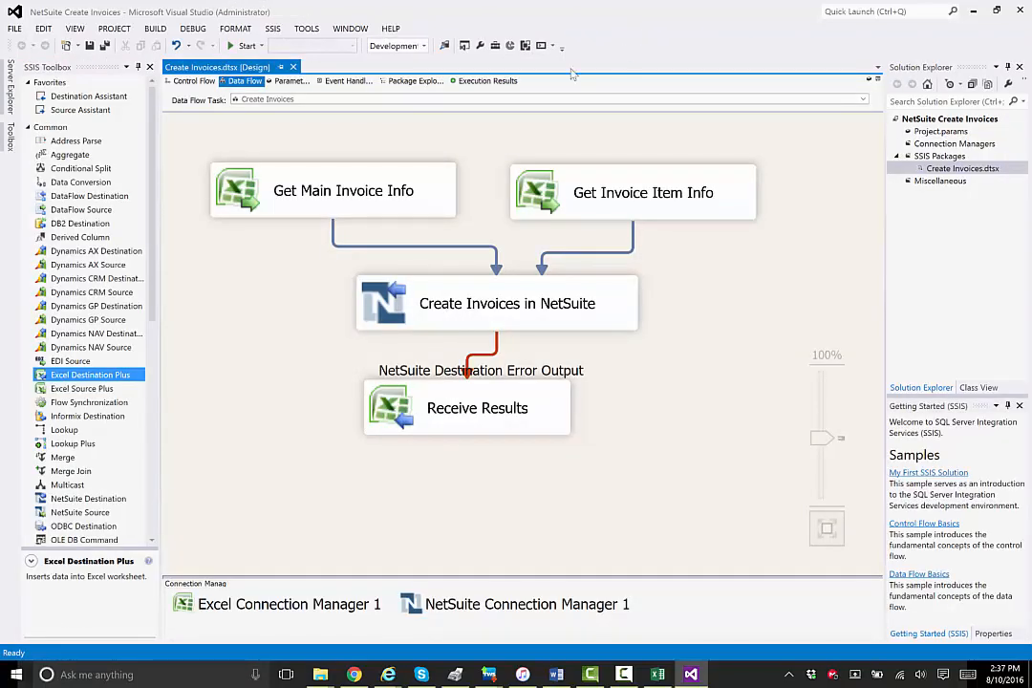
click(489, 81)
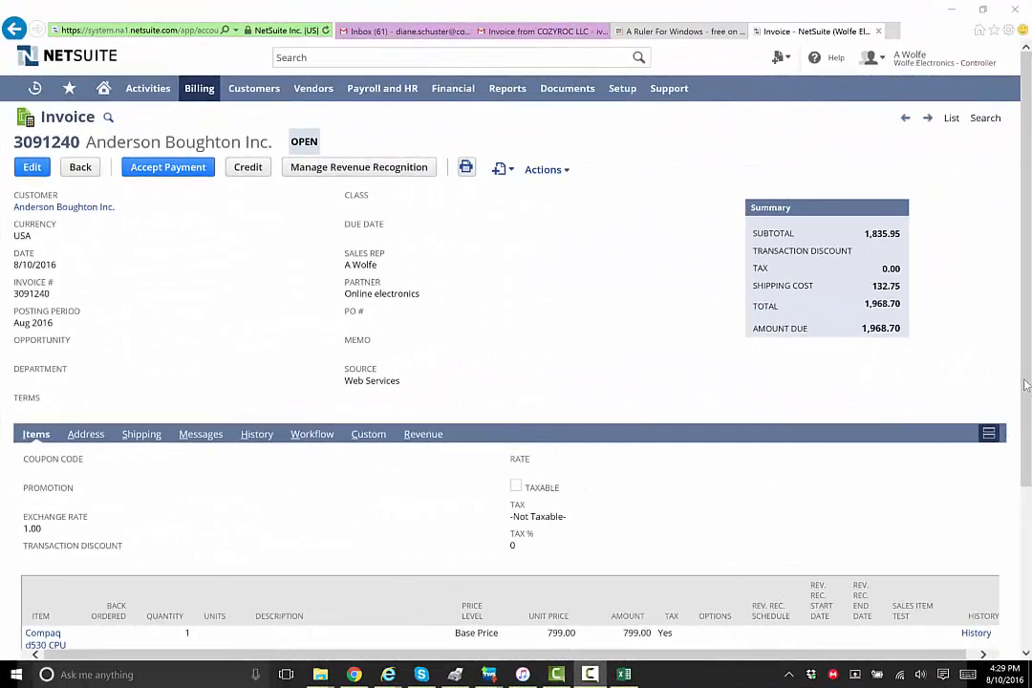
Step: Examine the header details and item lines of the created invoices in NetSuite in the browser
drag(1026, 385, 1030, 542)
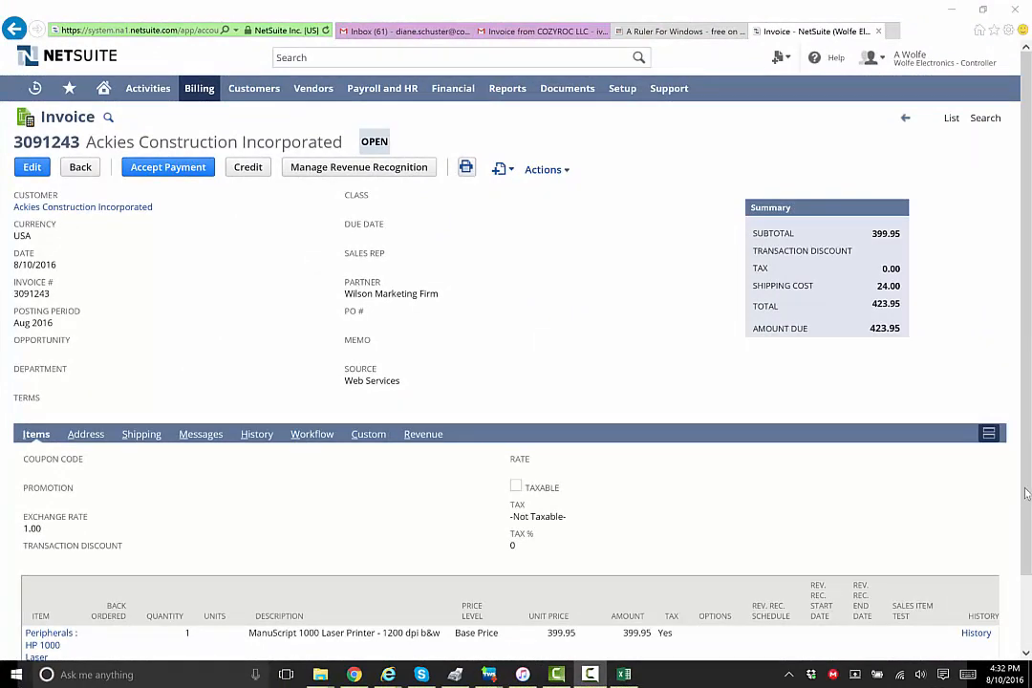
drag(1026, 493, 1026, 595)
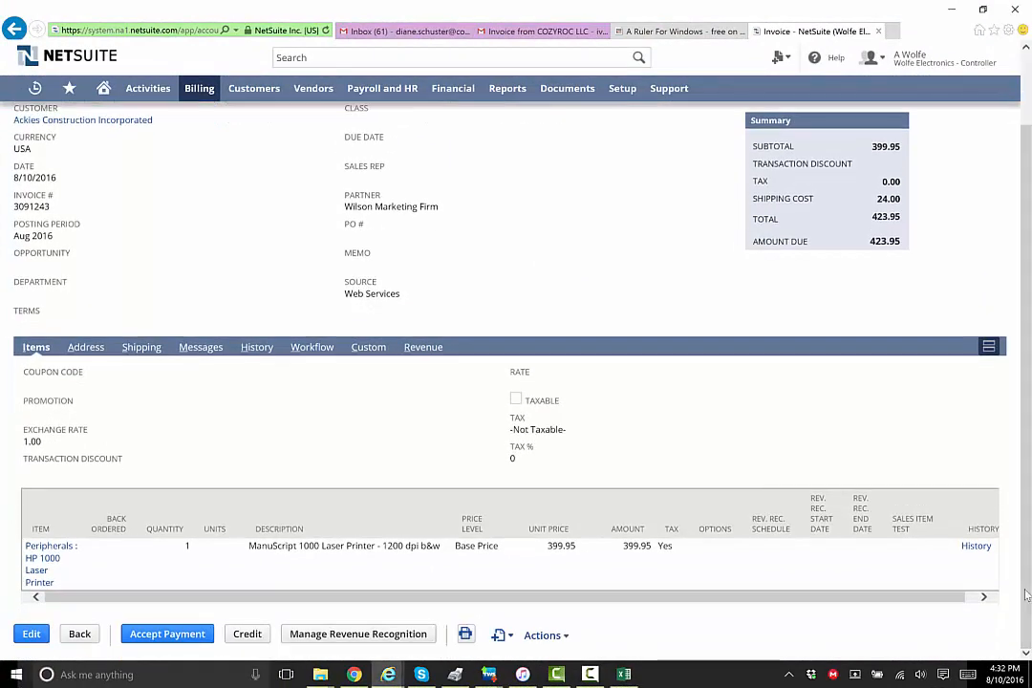